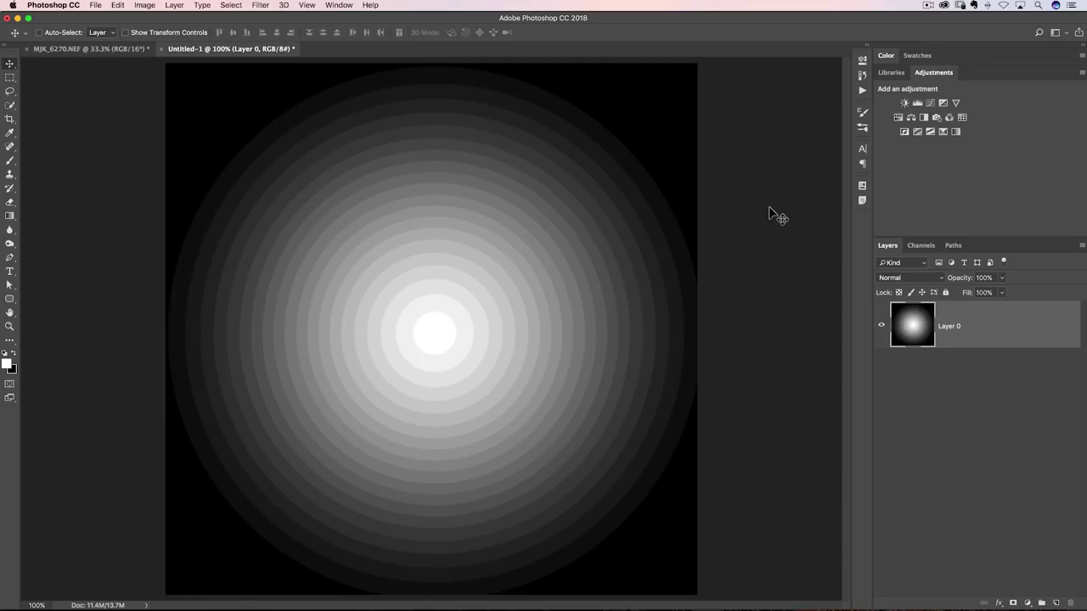
# Load the RGB channel's brightness as a luminosity selection, then return to the Layers list.
pyautogui.click(921, 246)
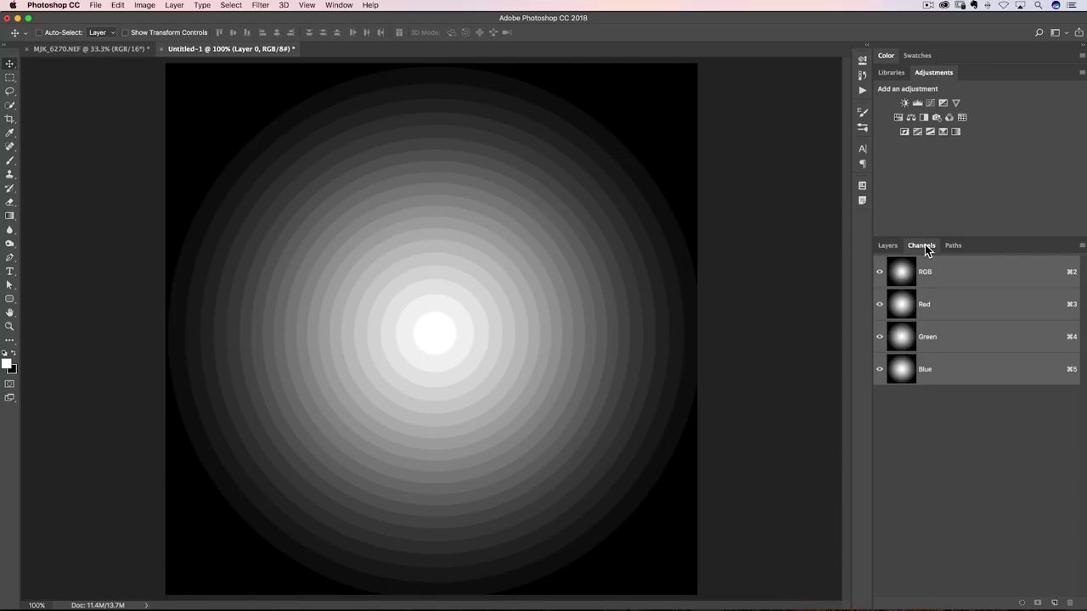
pyautogui.press('super')
pyautogui.press('super')
pyautogui.keyDown('super'); pyautogui.click(901, 273); pyautogui.keyUp('super')
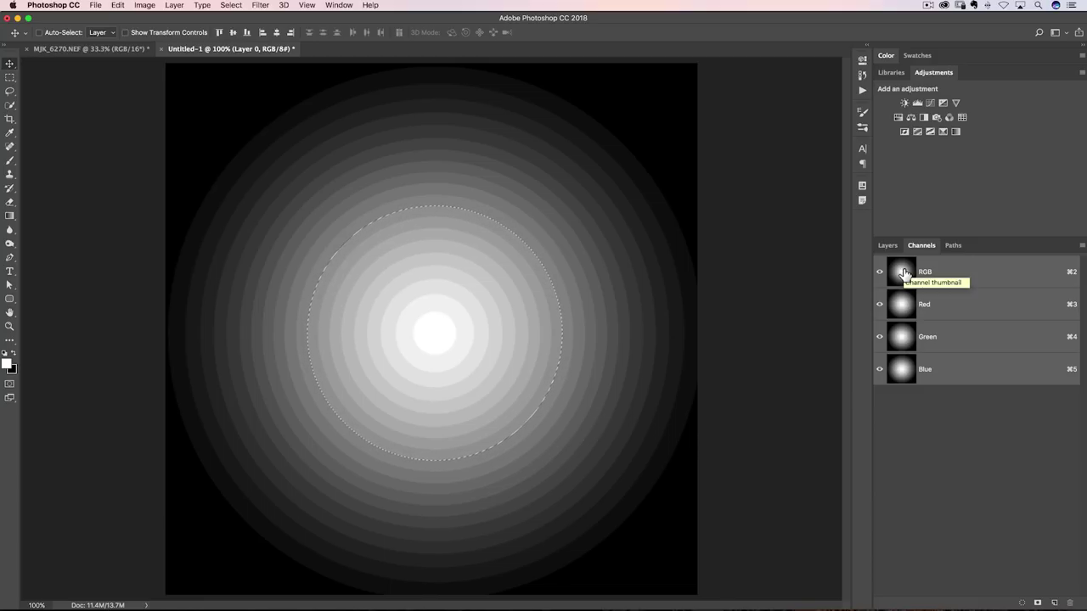
pyautogui.click(888, 247)
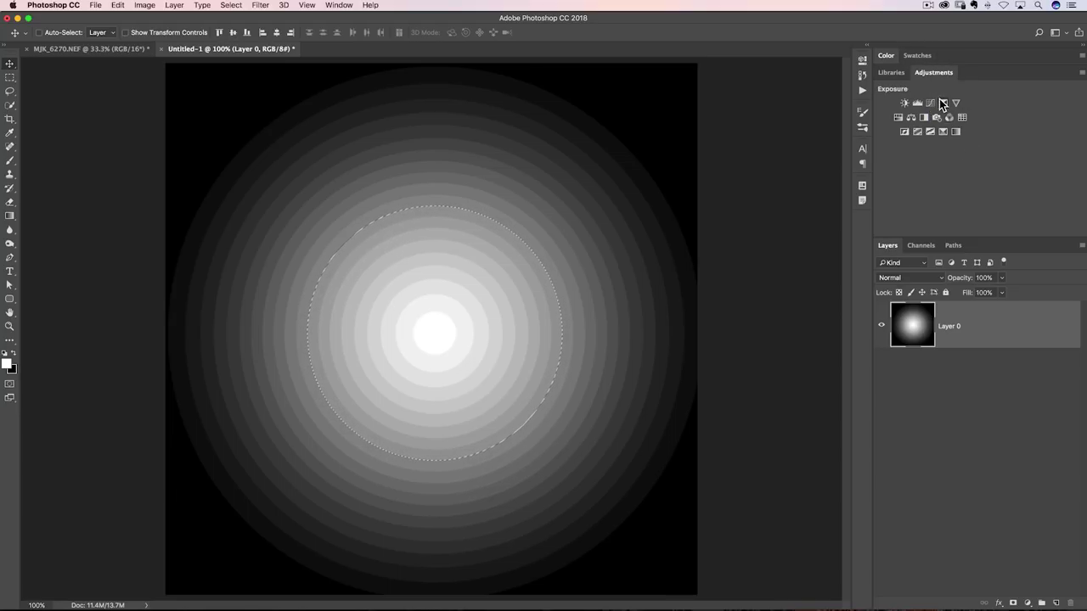
# Add a Curves 1 adjustment layer masked by the luminosity selection and view its mask settings.
pyautogui.click(337, 5)
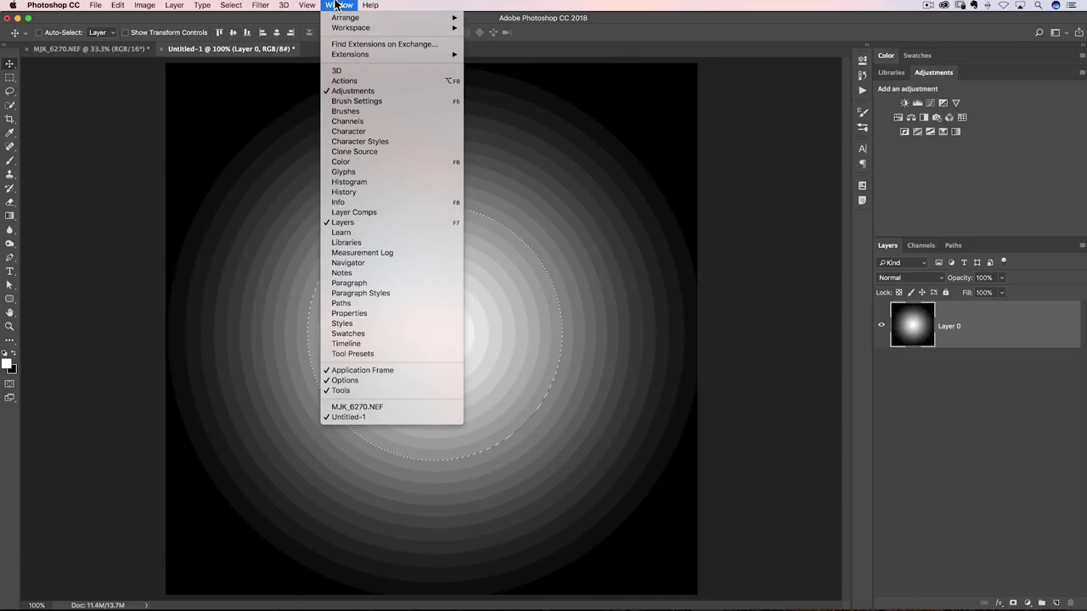
pyautogui.click(338, 7)
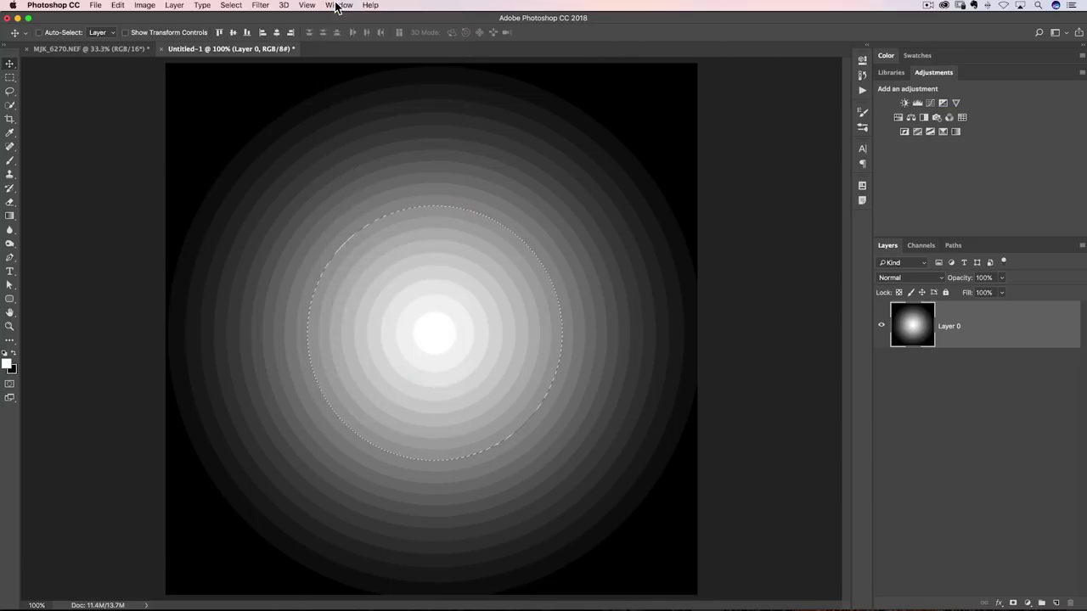
pyautogui.click(931, 104)
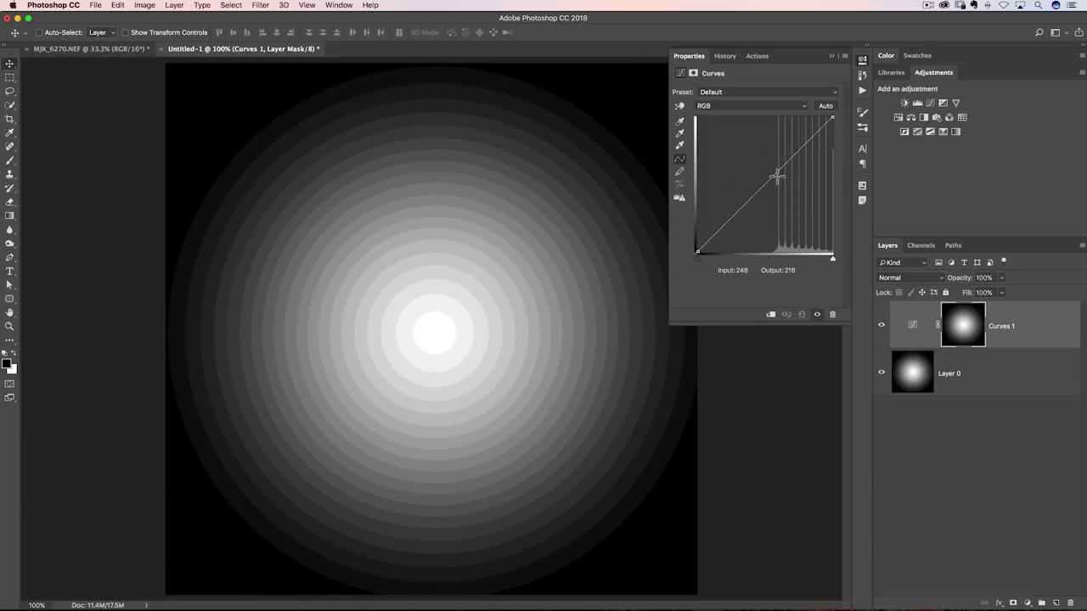
pyautogui.click(965, 329)
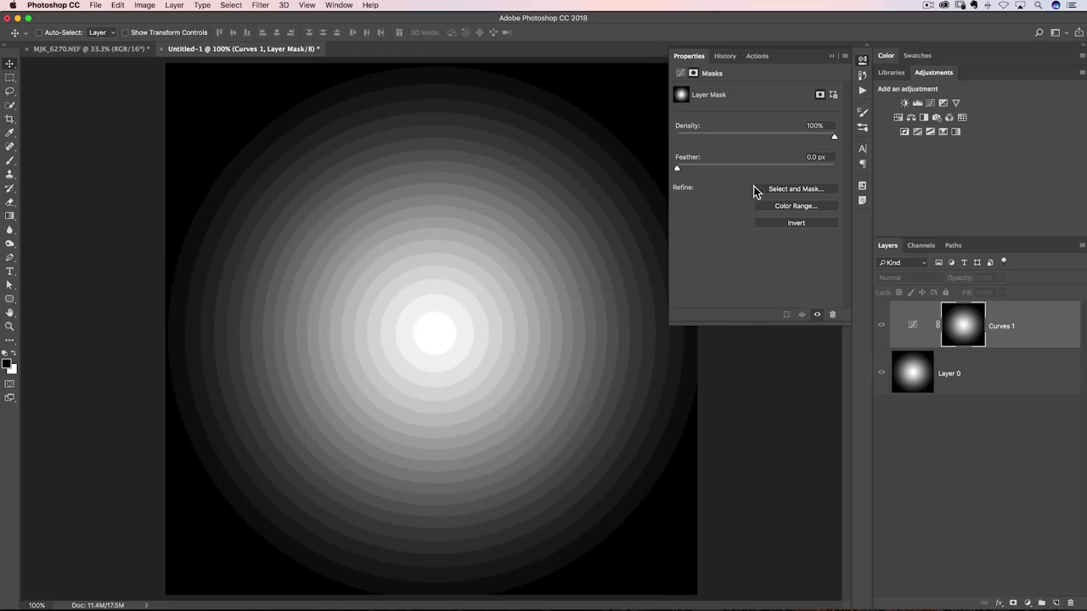
pyautogui.click(963, 337)
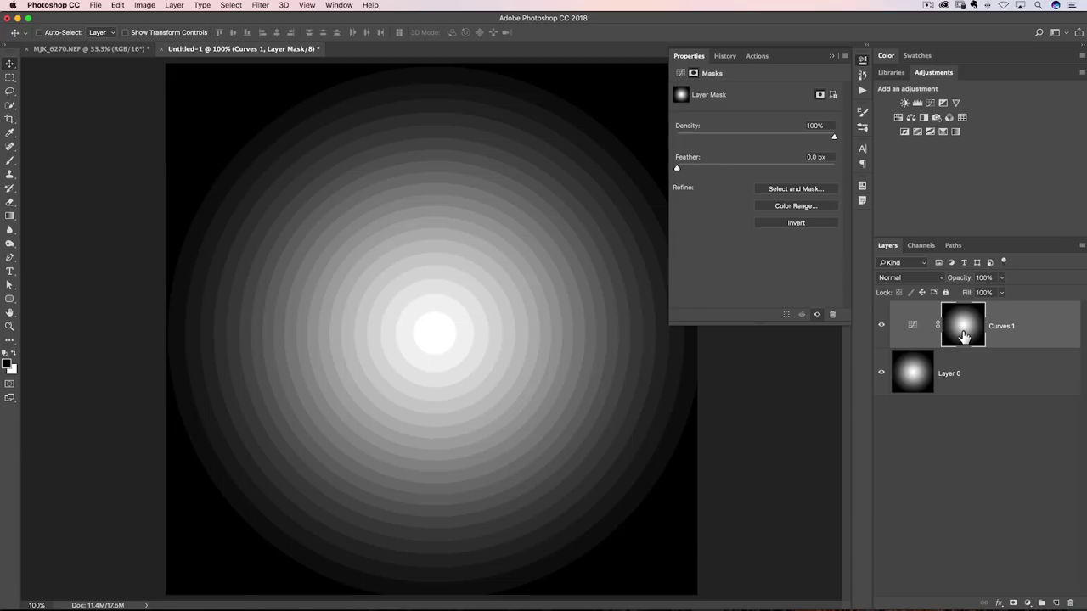
# Target the composite RGB channel and open the Curves 1 adjustment's RGB curve settings.
pyautogui.click(831, 56)
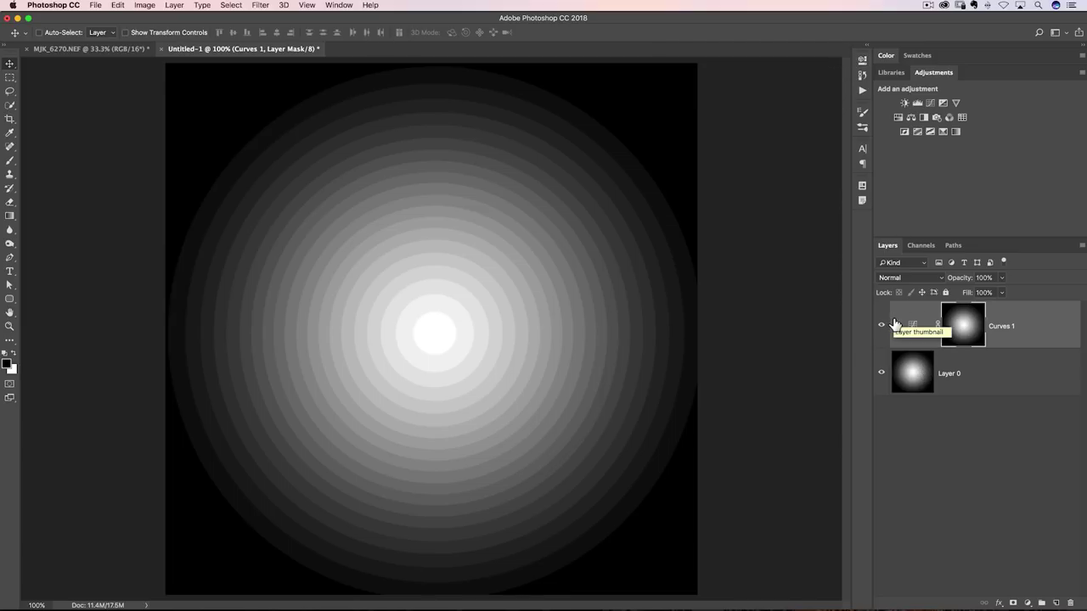
pyautogui.click(914, 246)
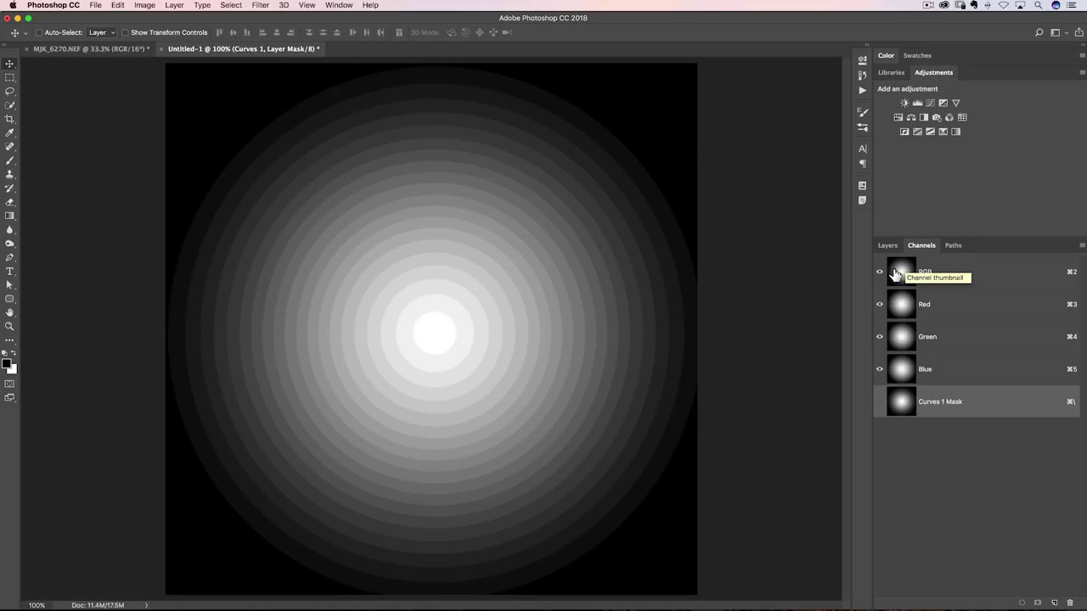
pyautogui.click(901, 273)
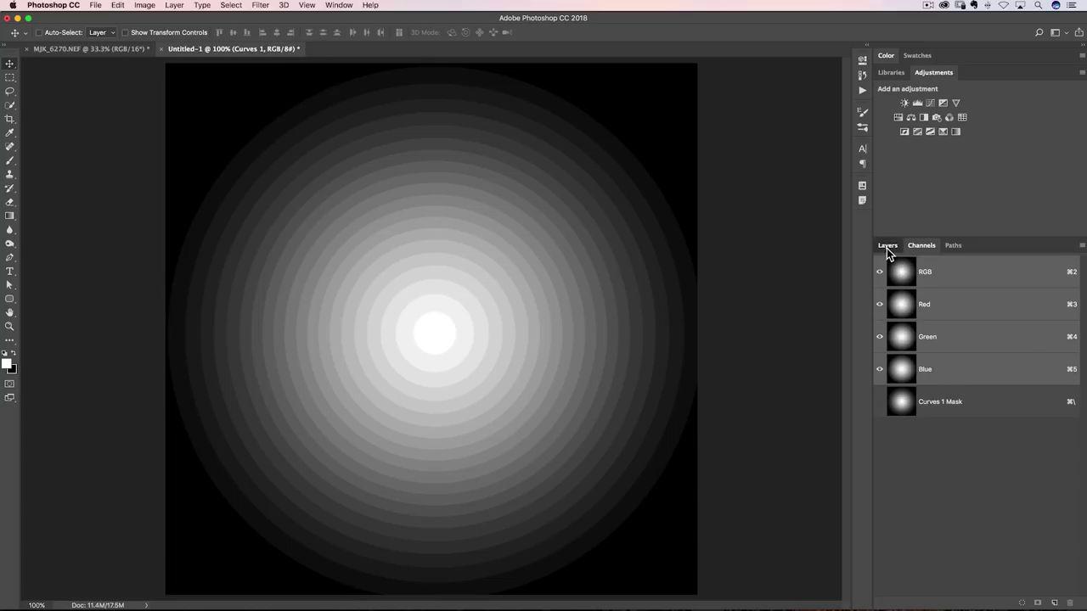
pyautogui.click(886, 246)
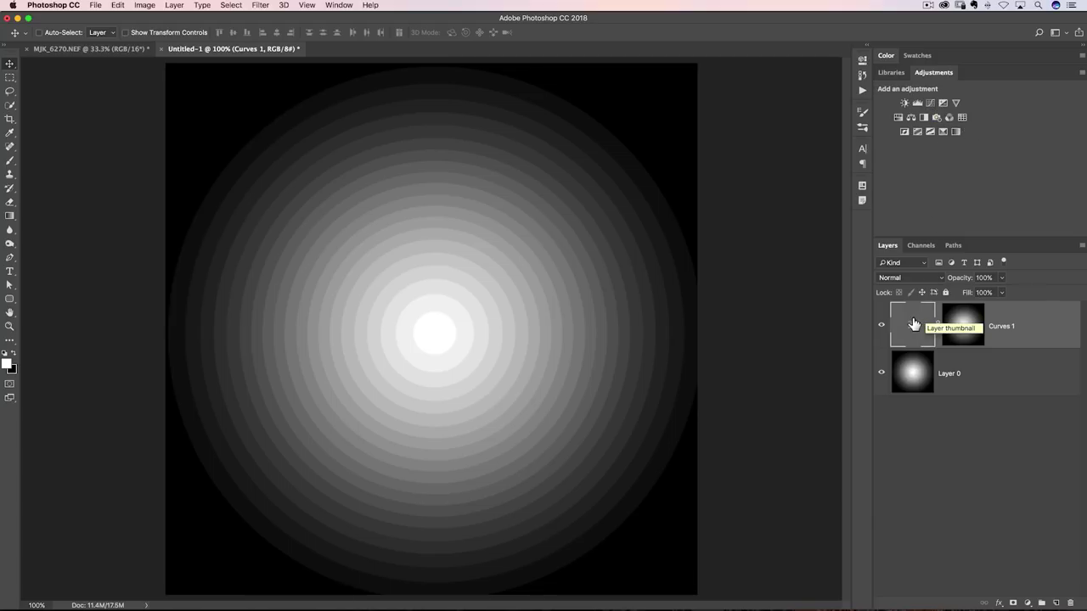
pyautogui.doubleClick(912, 323)
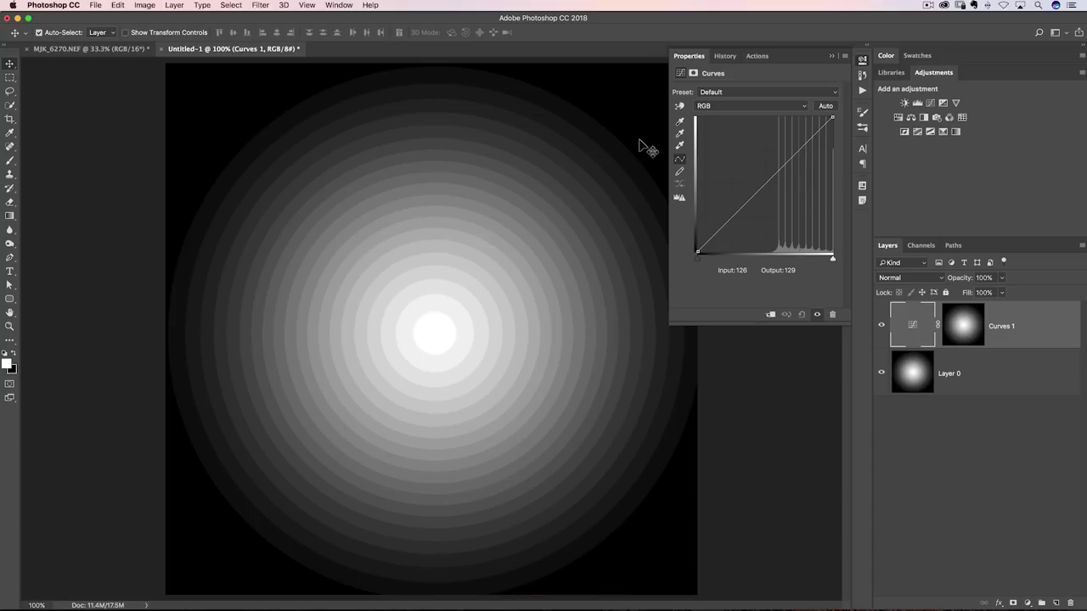
# In Lightroom, lower the Highlights from -72 to -85.
pyautogui.press('super+Tab')
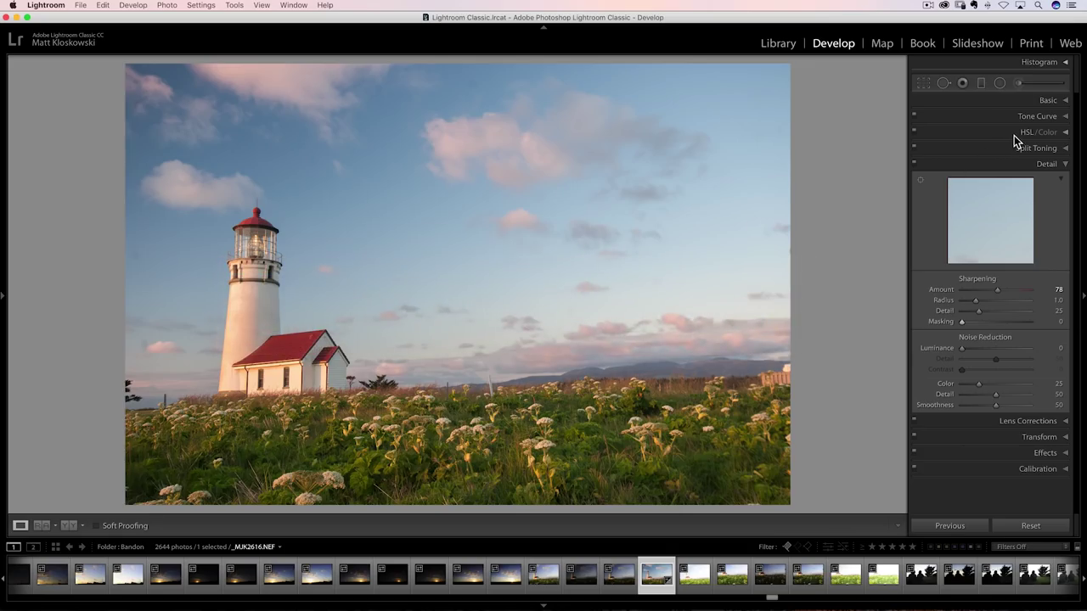
pyautogui.click(1046, 100)
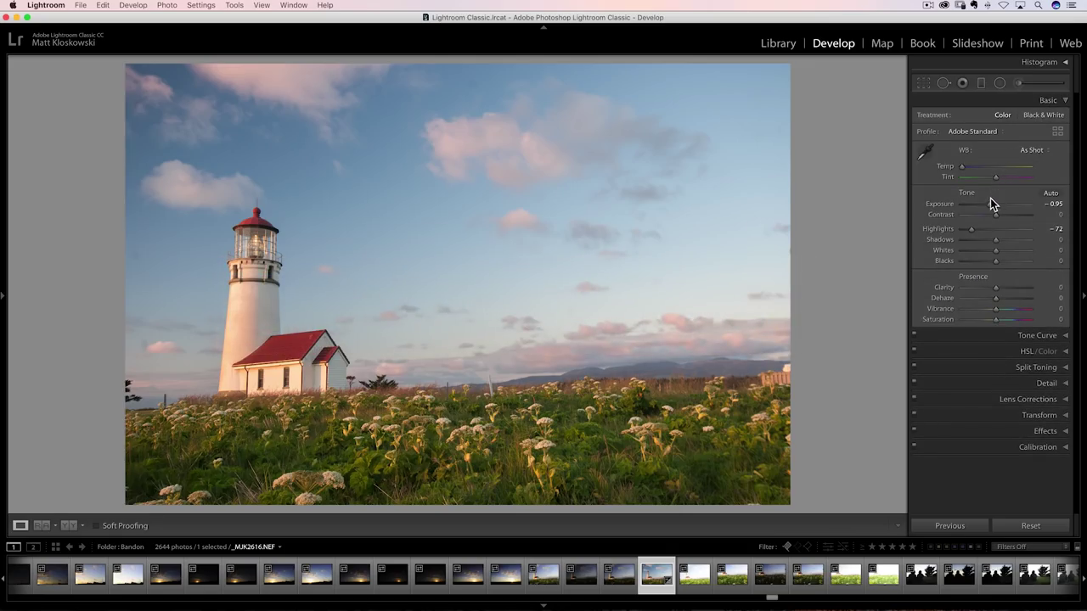
pyautogui.moveTo(988, 228)
pyautogui.mouseDown()
pyautogui.moveTo(953, 228)
pyautogui.moveTo(993, 228)
pyautogui.mouseUp()
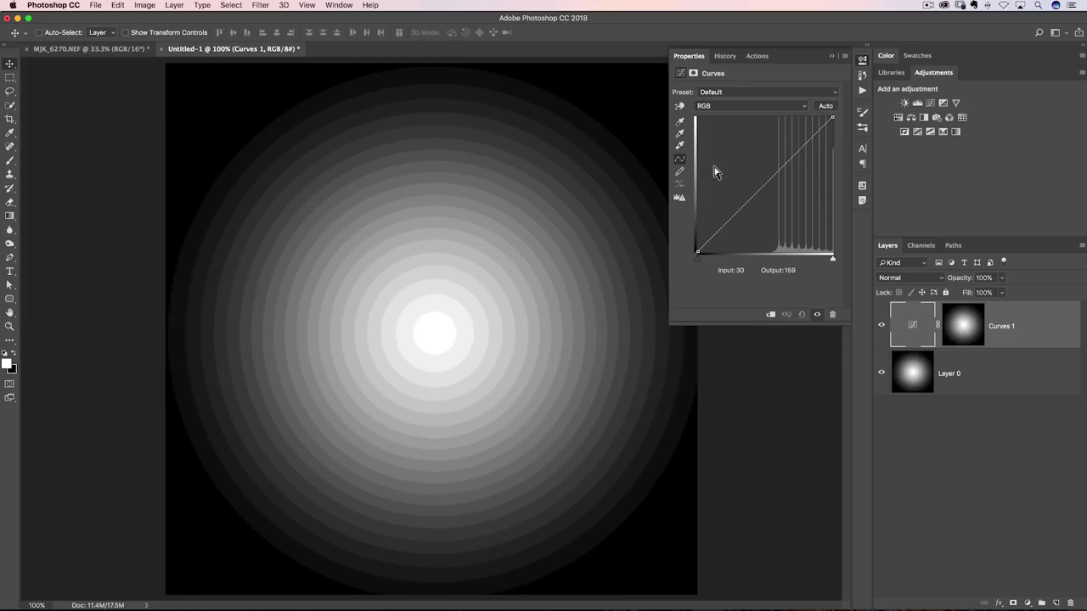
# Pull the Curves 1 midpoint down to Input 144 / Output 77, then duplicate the layer.
pyautogui.click(766, 183)
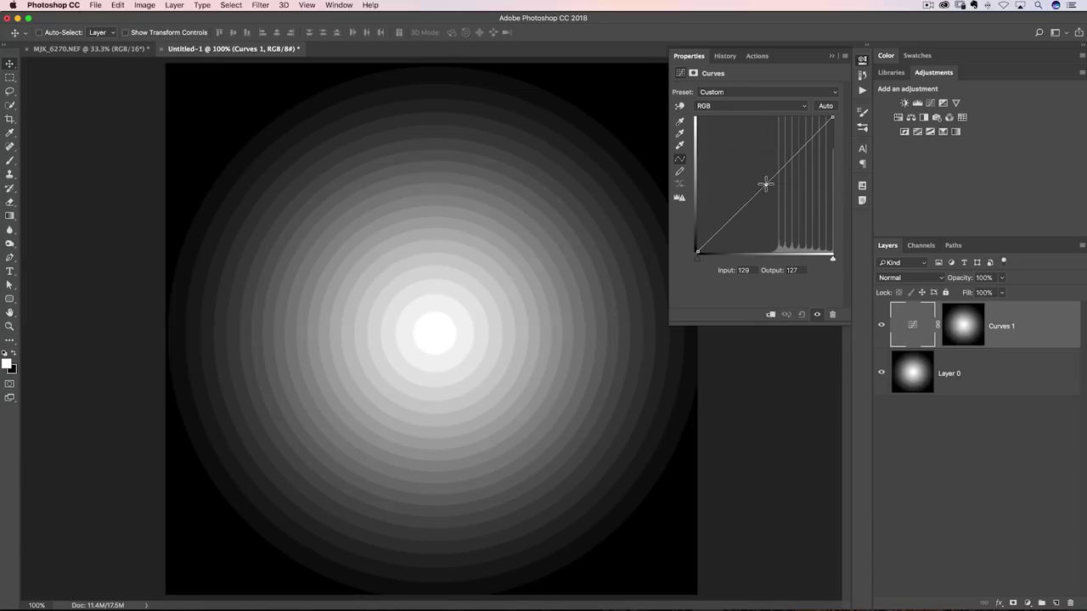
pyautogui.moveTo(766, 183); pyautogui.dragTo(773, 210)
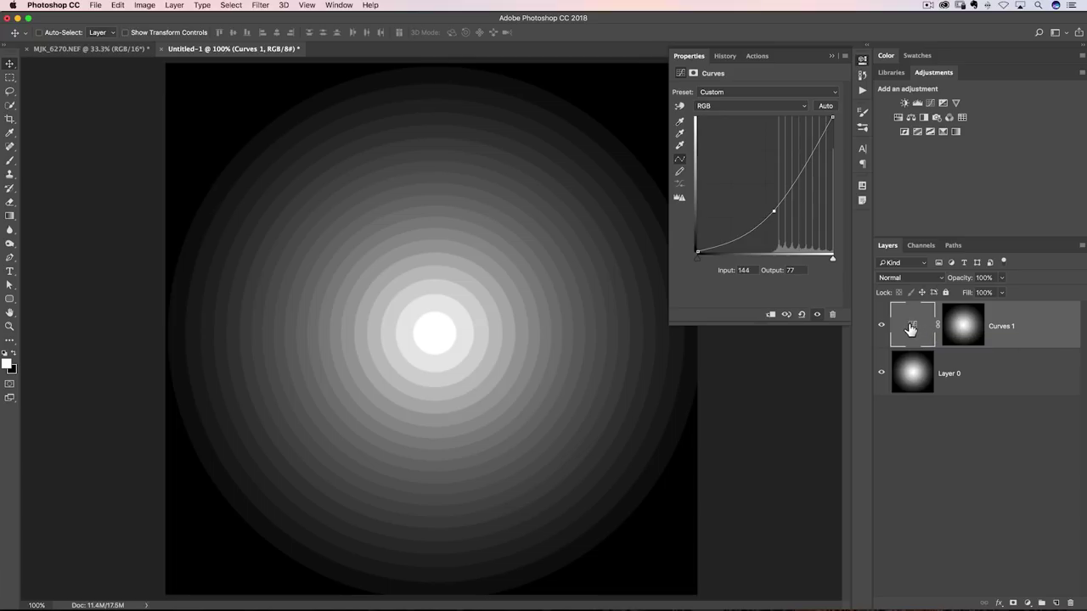
pyautogui.press('super')
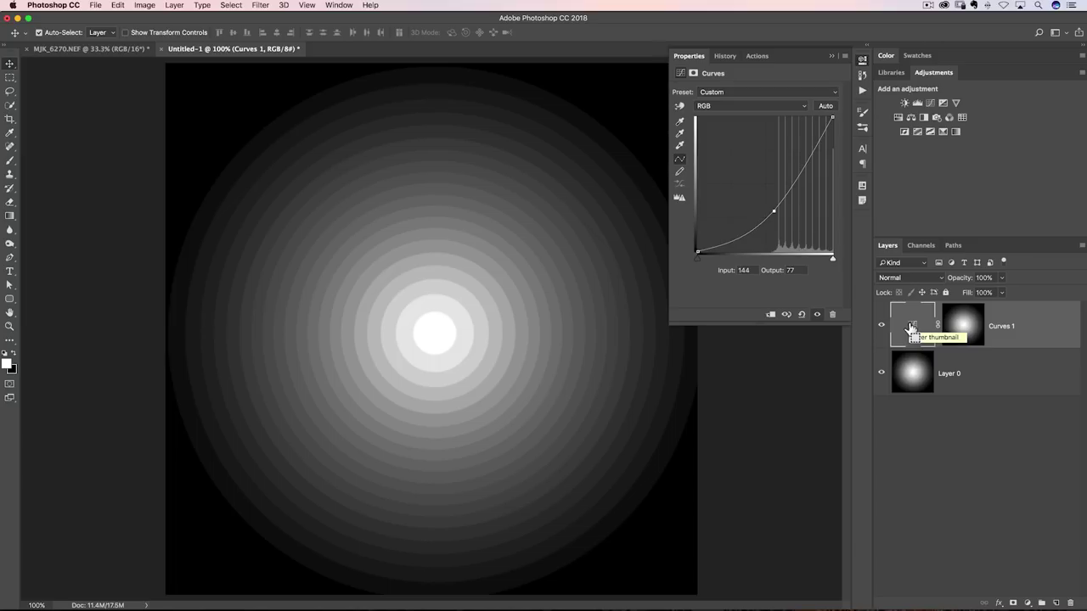
pyautogui.press('super+j')
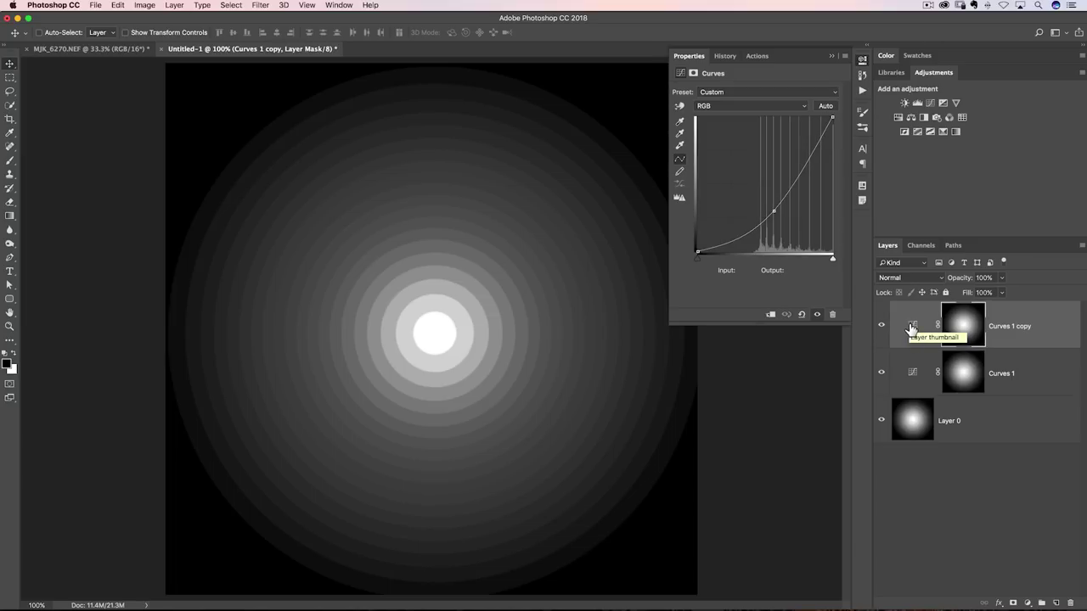
# Bend the Curves 1 copy curve upward to about Input 90 / Output 148.
pyautogui.click(911, 328)
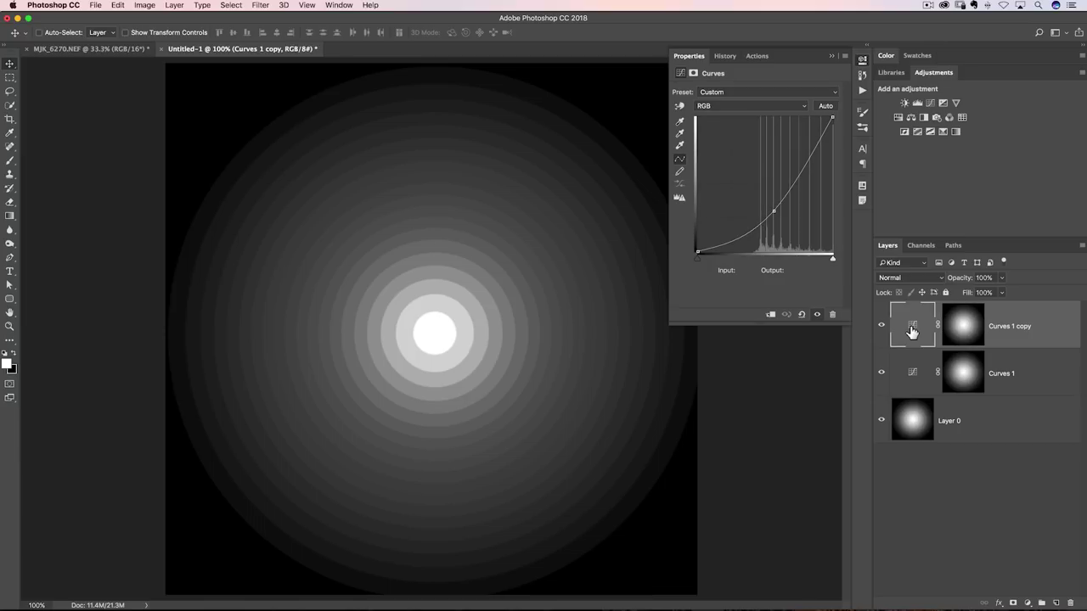
pyautogui.moveTo(774, 210); pyautogui.dragTo(810, 281)
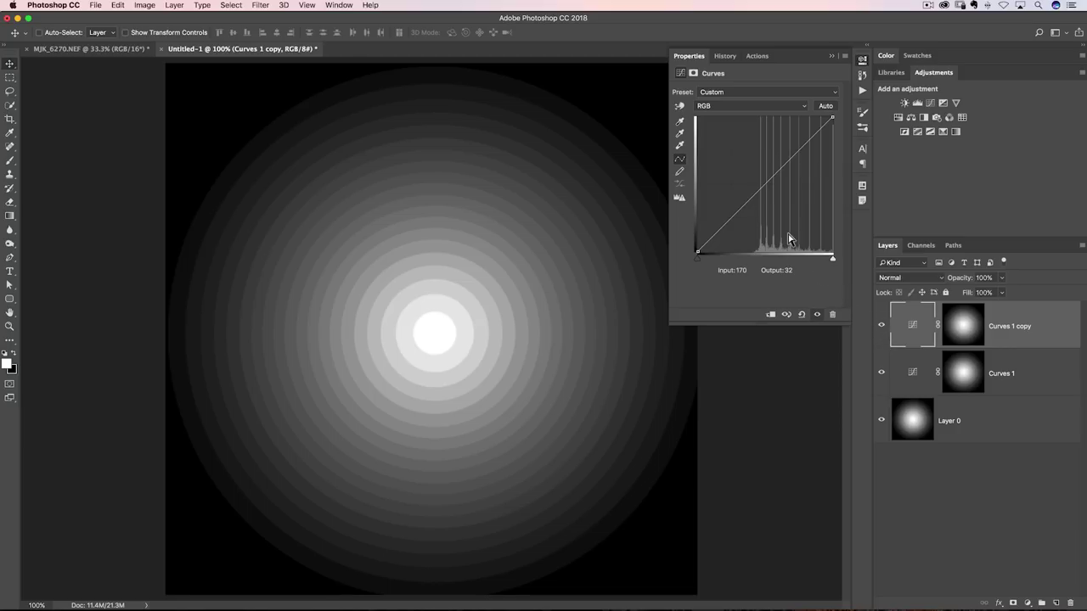
pyautogui.click(765, 184)
pyautogui.moveTo(763, 182)
pyautogui.mouseDown()
pyautogui.moveTo(738, 148)
pyautogui.moveTo(755, 188)
pyautogui.mouseUp()
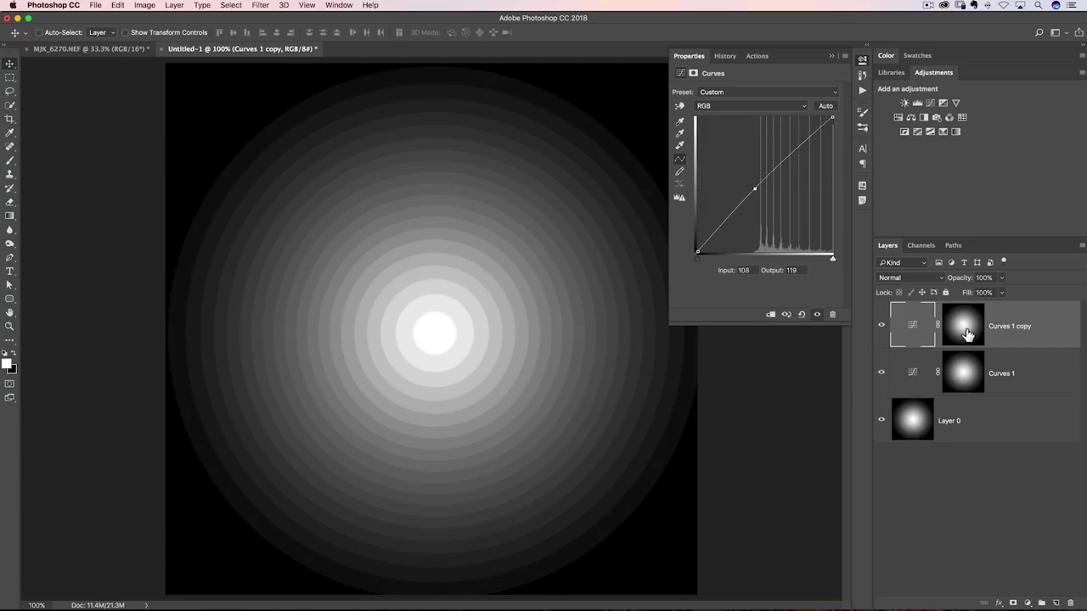
pyautogui.moveTo(755, 188)
pyautogui.mouseDown()
pyautogui.moveTo(732, 160)
pyautogui.moveTo(744, 173)
pyautogui.mouseUp()
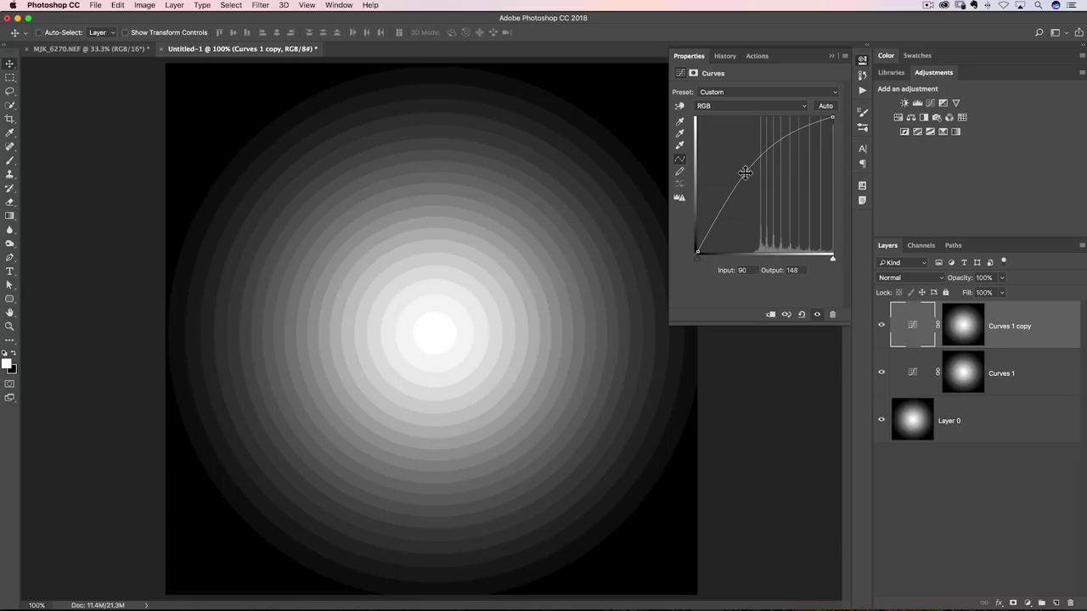
# Select the Curves 1 copy layer mask and show its mask settings.
pyautogui.click(918, 246)
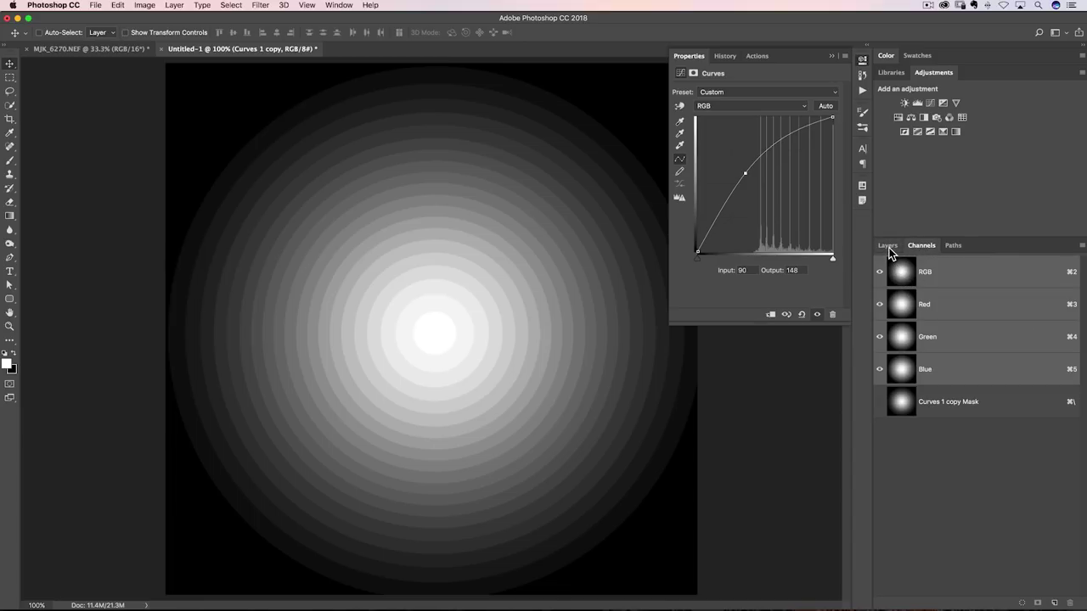
pyautogui.click(887, 246)
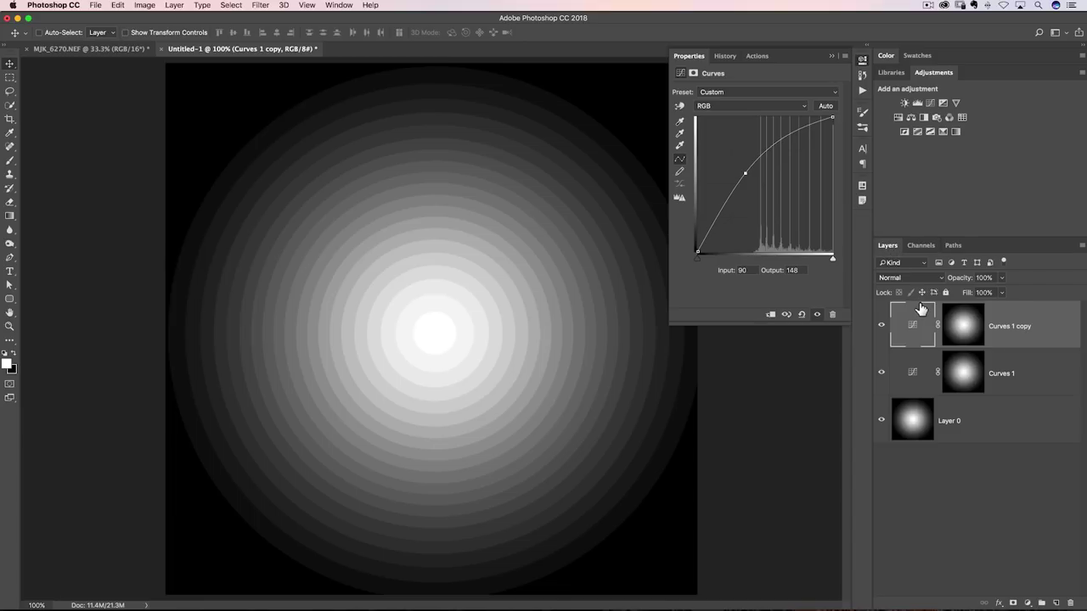
pyautogui.click(959, 331)
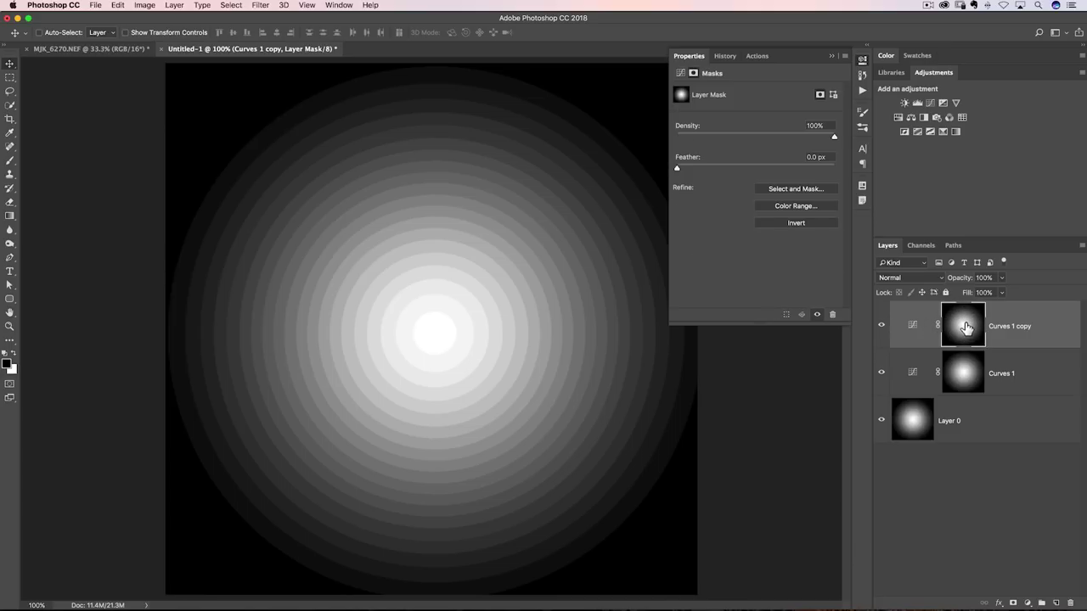
pyautogui.click(141, 7)
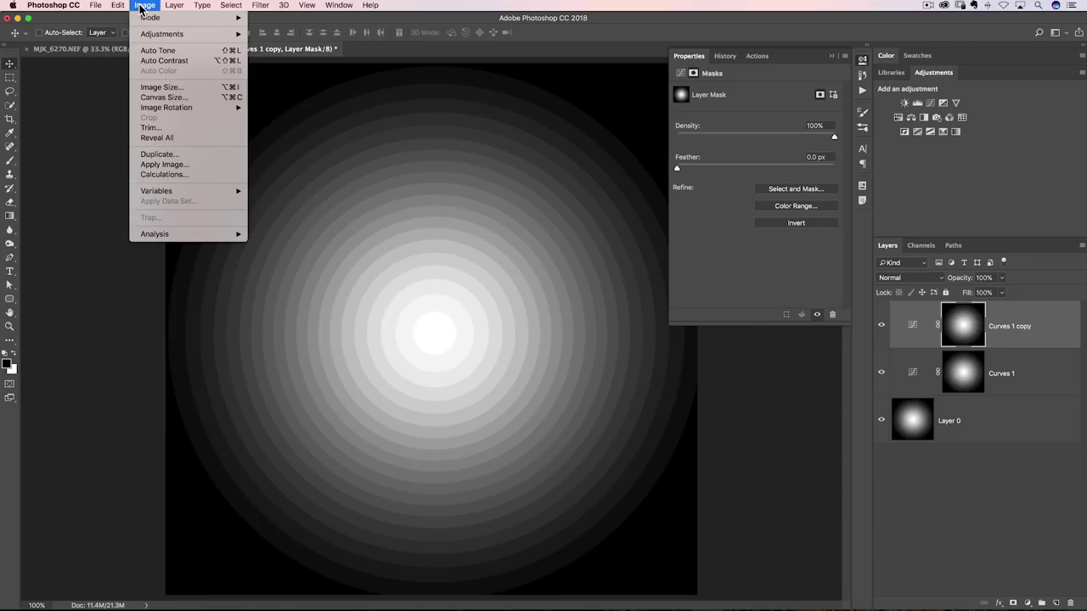
# Invert the Curves 1 copy mask and lift its curve point to brighten the masked tones.
pyautogui.moveTo(157, 34)
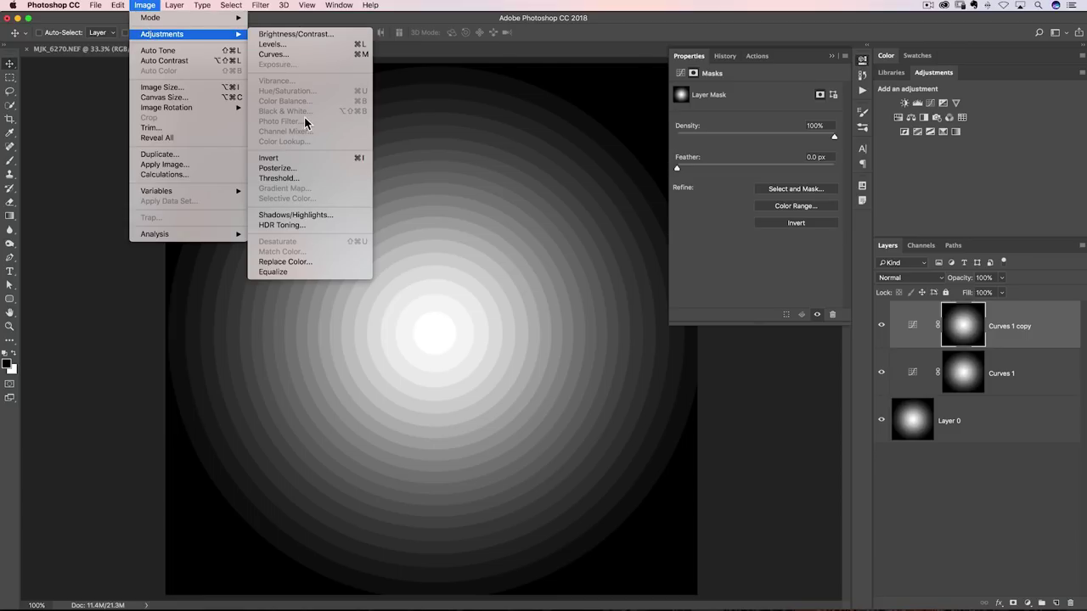
pyautogui.click(314, 164)
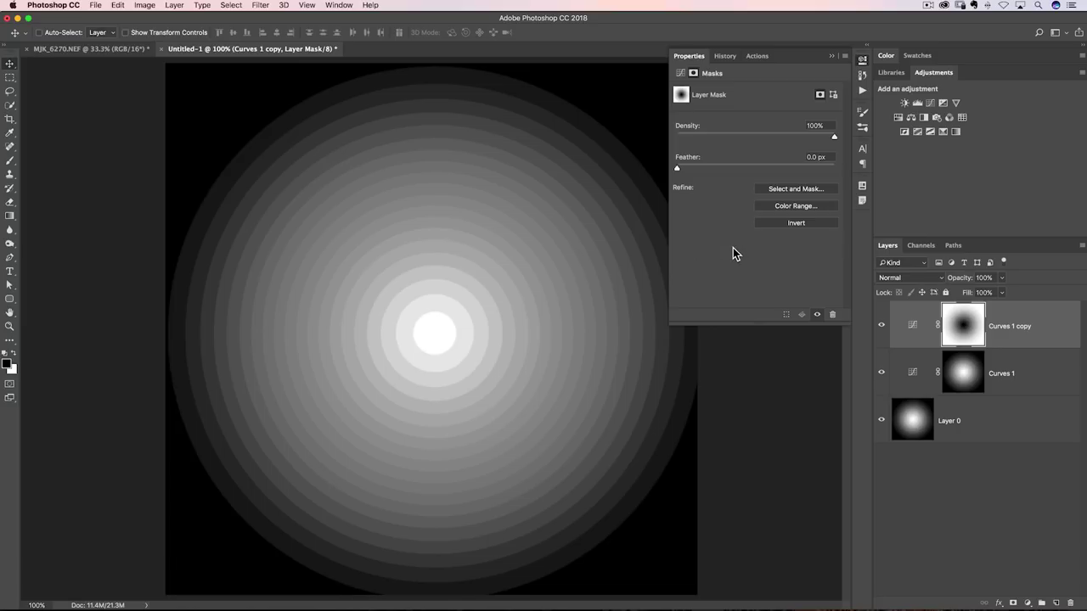
pyautogui.click(911, 326)
pyautogui.moveTo(742, 173)
pyautogui.mouseDown()
pyautogui.moveTo(761, 186)
pyautogui.moveTo(741, 161)
pyautogui.mouseUp()
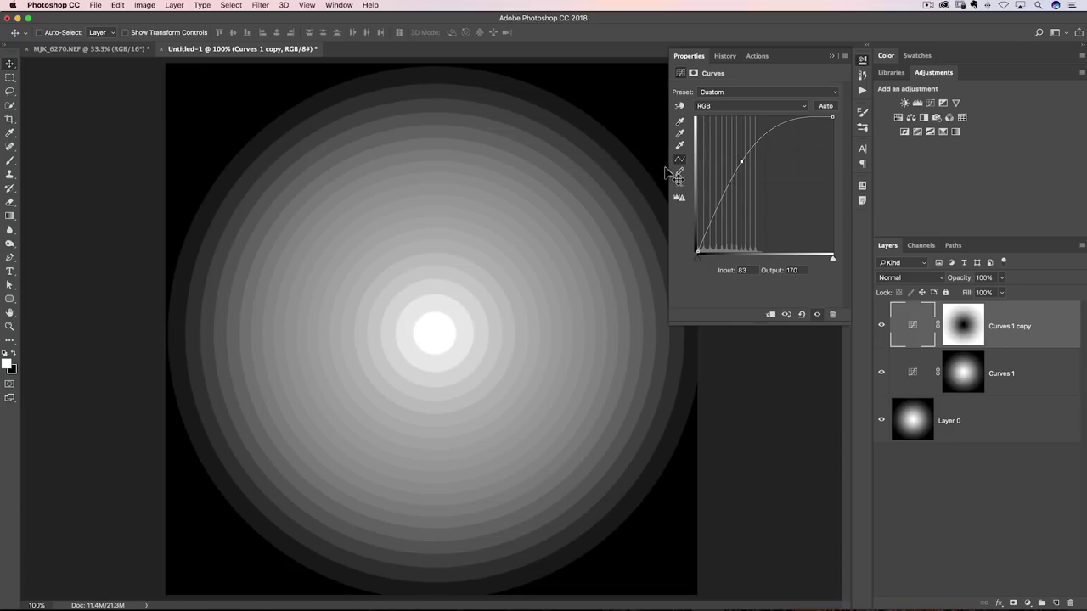
pyautogui.moveTo(741, 161)
pyautogui.mouseDown()
pyautogui.moveTo(758, 172)
pyautogui.moveTo(711, 146)
pyautogui.moveTo(745, 168)
pyautogui.mouseUp()
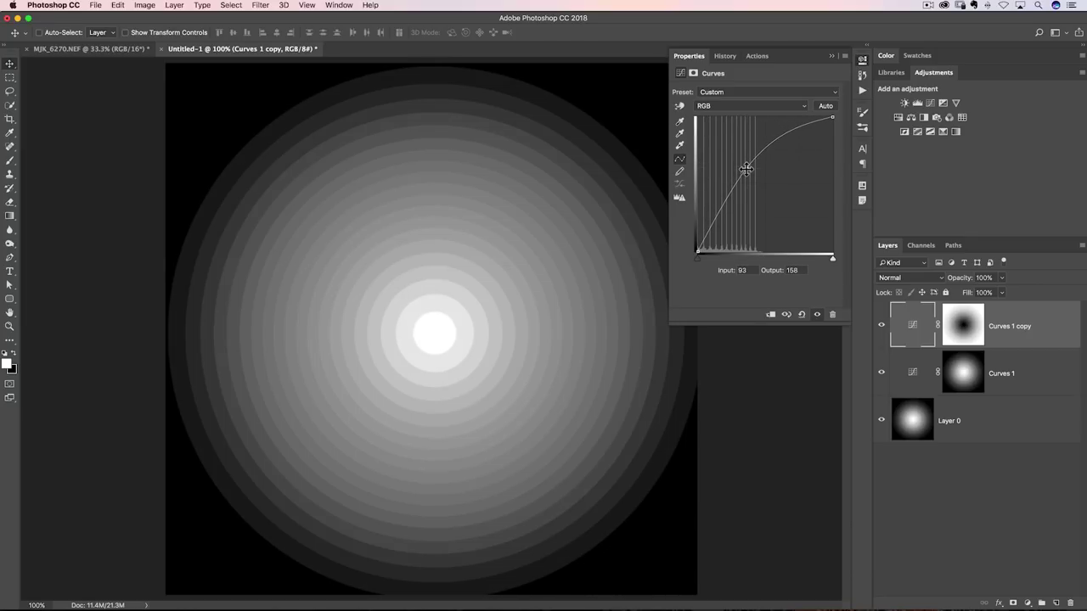
pyautogui.press('super+Tab')
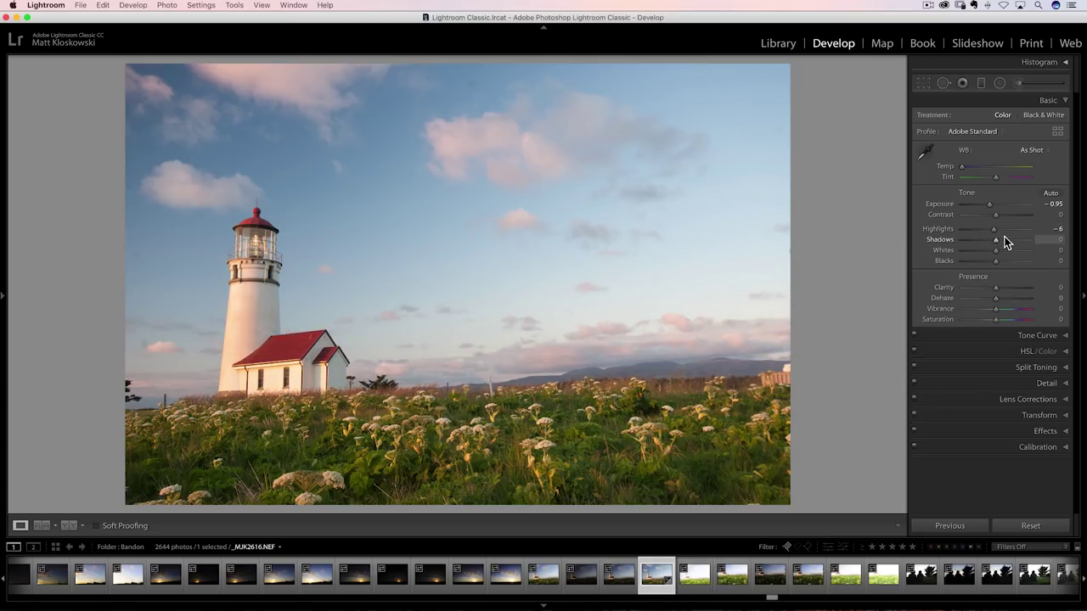
# Raise Shadows to +34 and lower Highlights to −87 on the lighthouse photo.
pyautogui.moveTo(1003, 238)
pyautogui.mouseDown()
pyautogui.moveTo(1035, 239)
pyautogui.moveTo(1002, 242)
pyautogui.mouseUp()
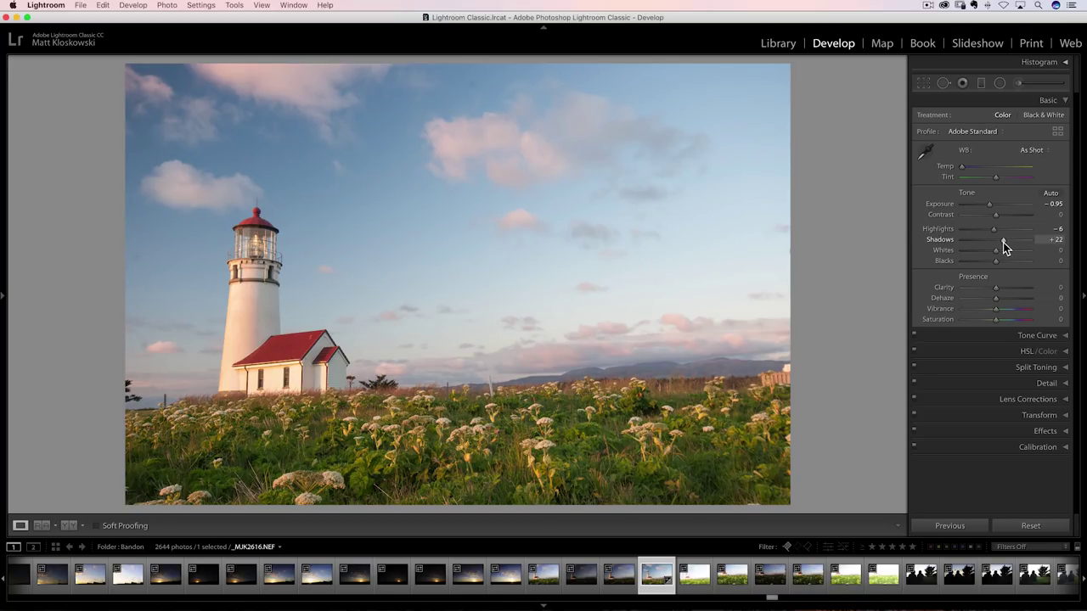
pyautogui.moveTo(992, 229)
pyautogui.mouseDown()
pyautogui.moveTo(966, 230)
pyautogui.moveTo(1022, 240)
pyautogui.moveTo(1009, 239)
pyautogui.mouseUp()
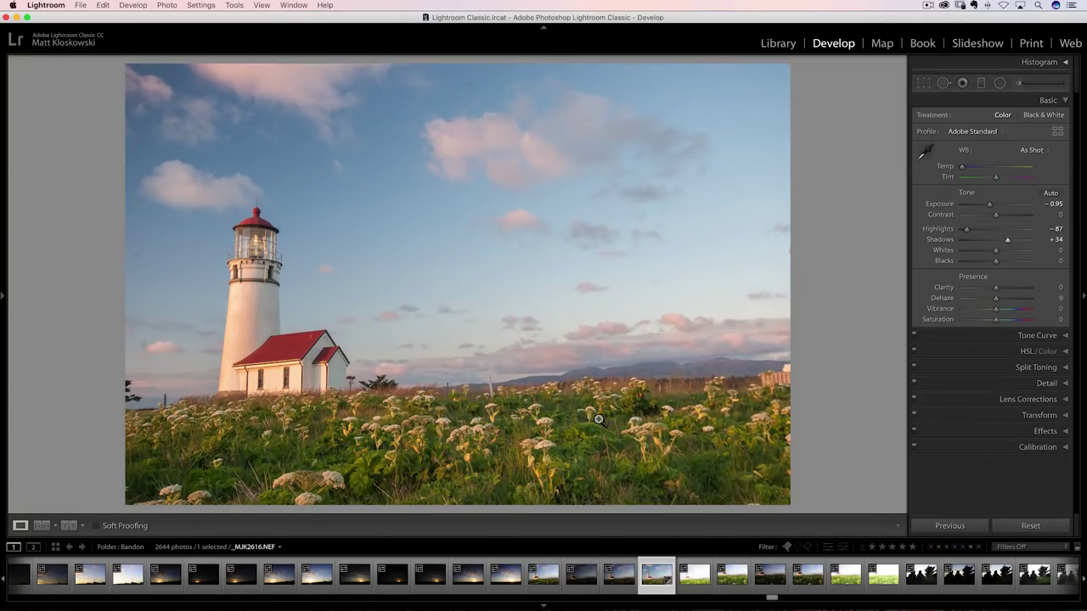
# Set the Detail panel's sharpening Masking to 65 while previewing the edge mask.
pyautogui.click(1045, 383)
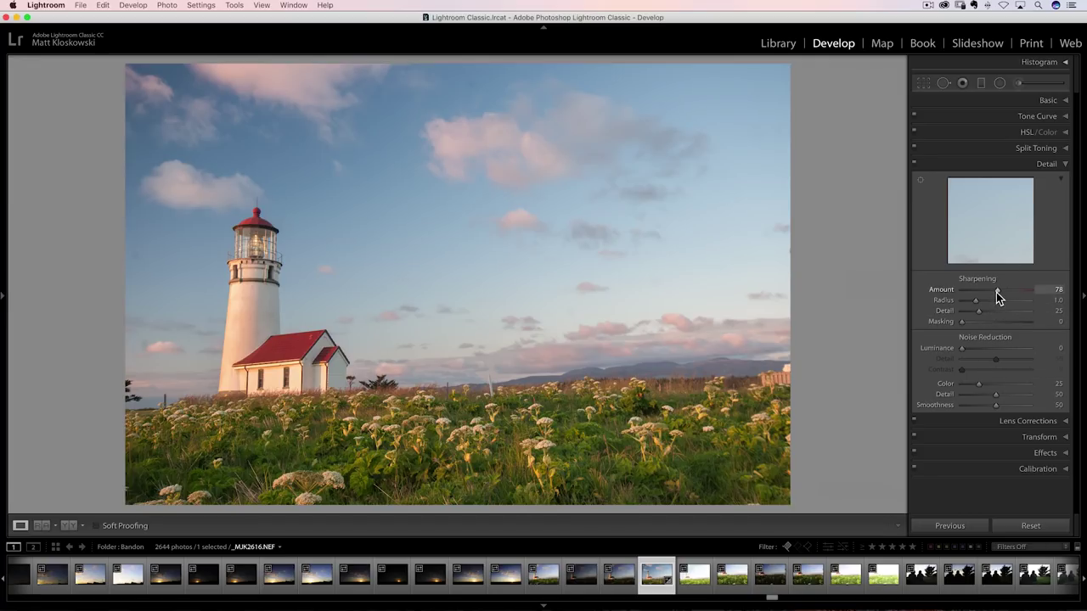
pyautogui.press('alt')
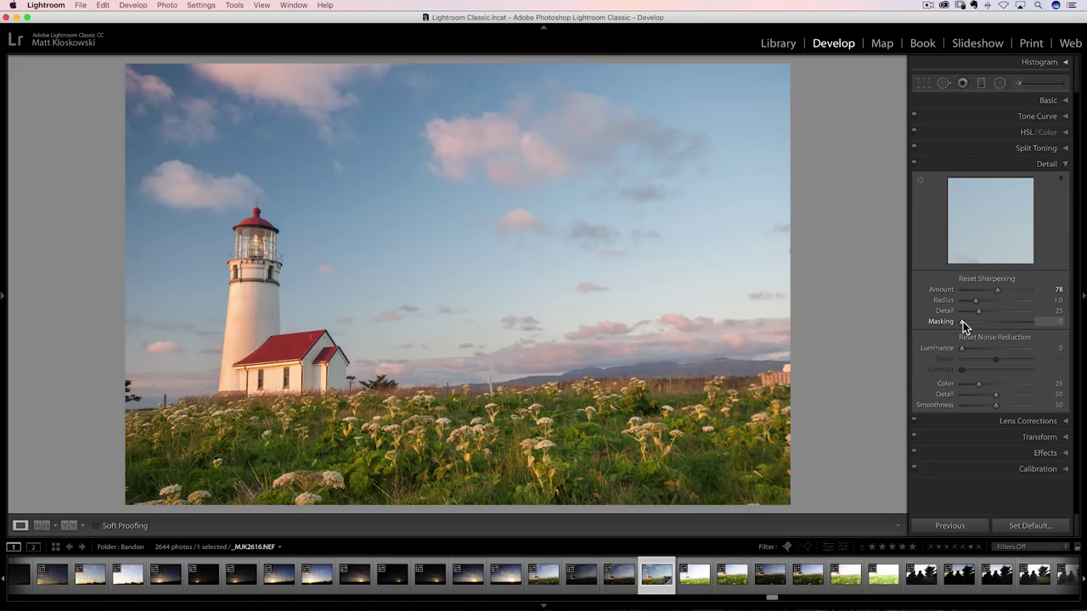
pyautogui.moveTo(963, 322); pyautogui.dragTo(1005, 325)
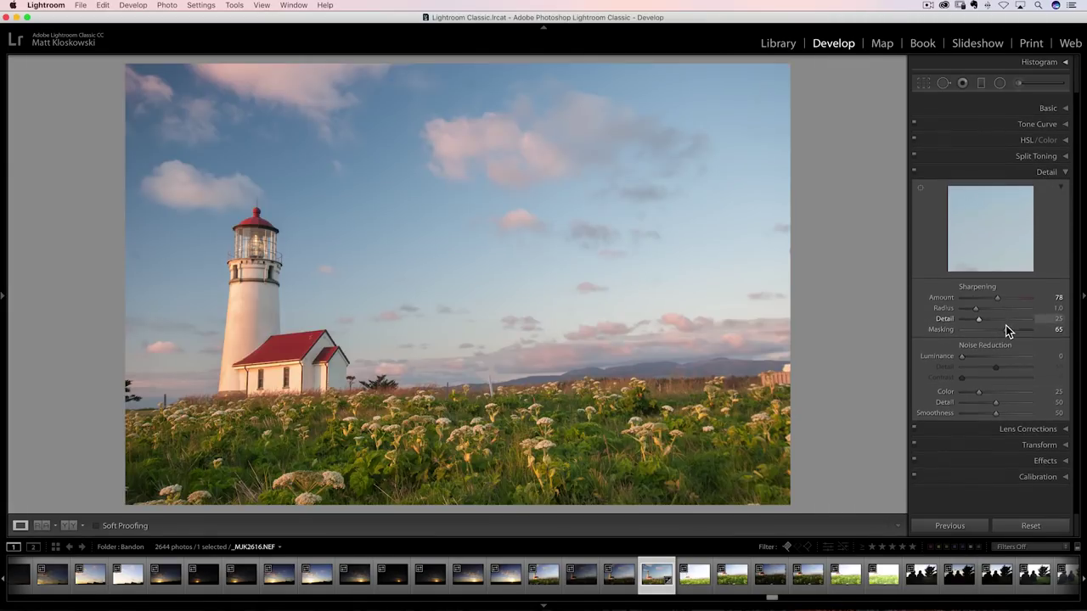
pyautogui.click(1051, 101)
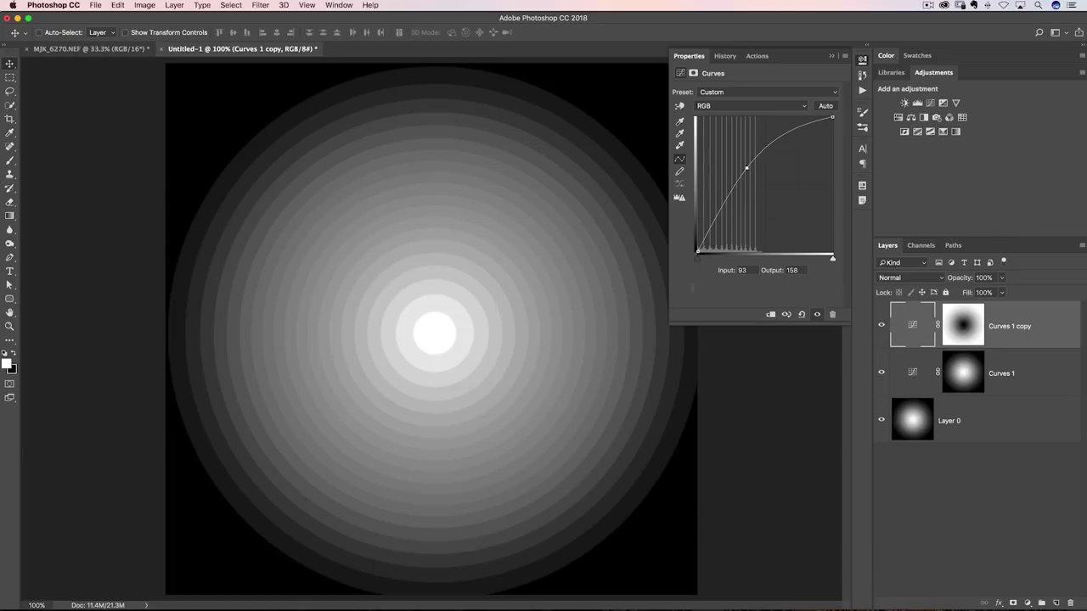
# Toggle Curves 1 off and on repeatedly to compare, leaving it visible.
pyautogui.click(883, 378)
pyautogui.click(883, 377)
pyautogui.click(925, 375)
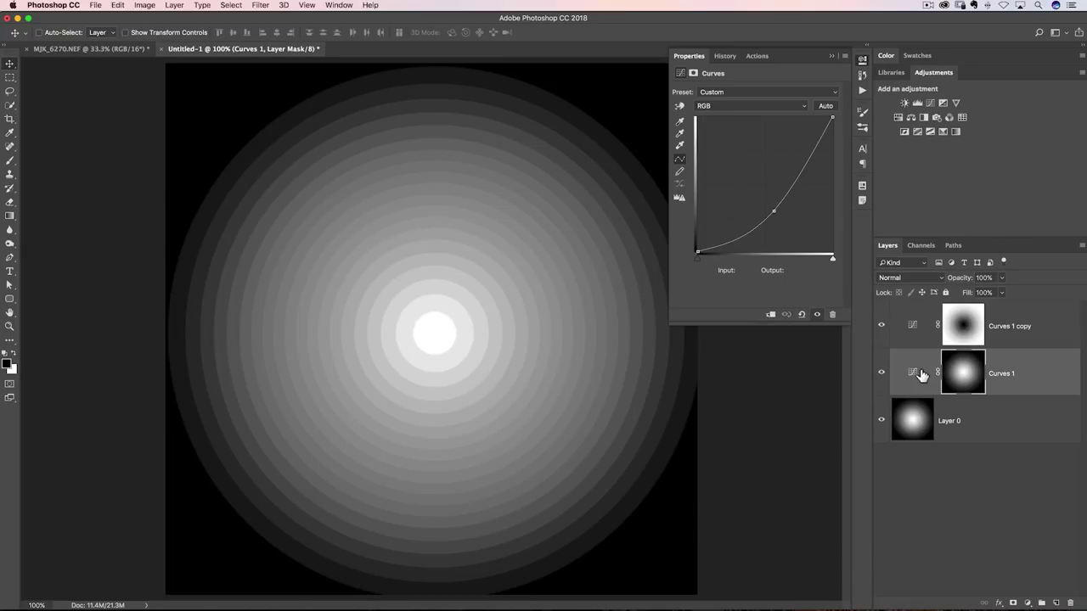
pyautogui.click(880, 377)
pyautogui.click(880, 377)
pyautogui.click(880, 377)
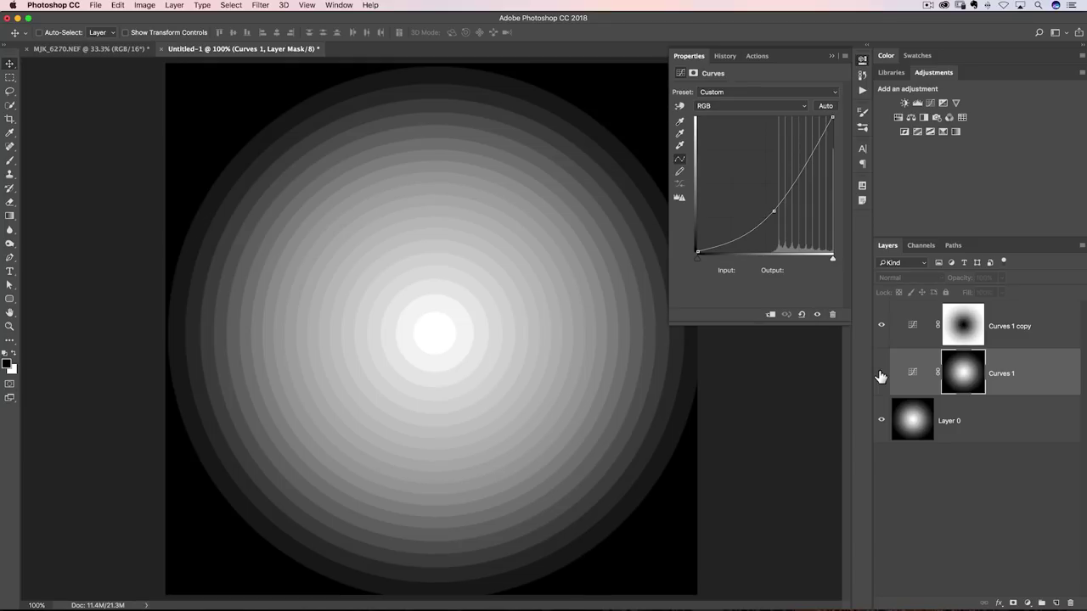
pyautogui.click(880, 377)
pyautogui.click(880, 377)
pyautogui.click(881, 377)
pyautogui.click(880, 377)
pyautogui.click(880, 373)
# Compare Curves 1 copy on and off, then switch to the MJK_6270.NEF lake photo.
pyautogui.click(880, 326)
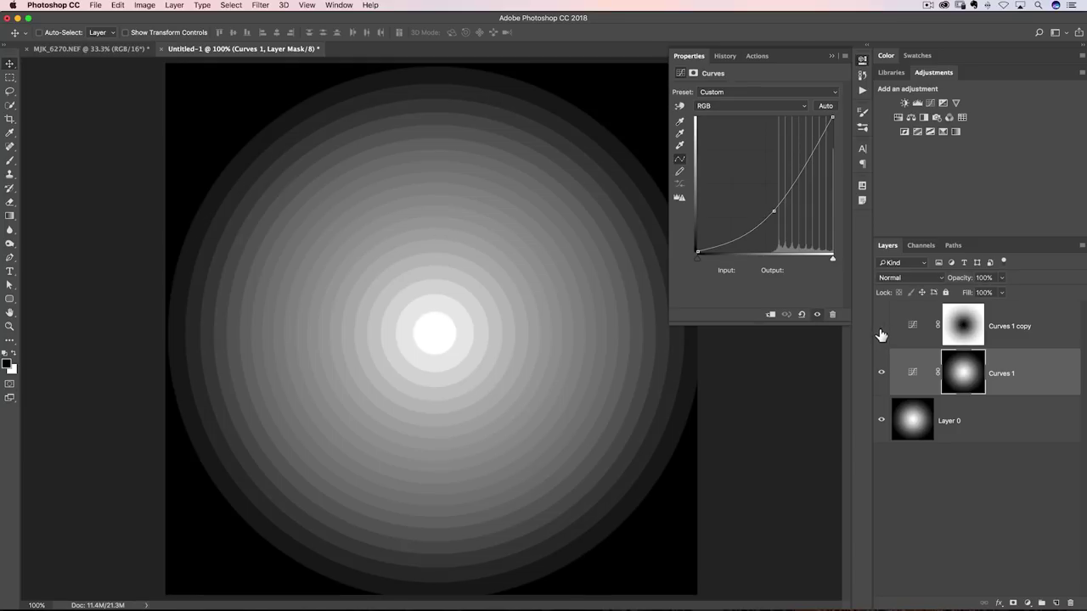
pyautogui.click(881, 330)
pyautogui.click(880, 330)
pyautogui.click(880, 330)
pyautogui.click(880, 330)
pyautogui.click(881, 330)
pyautogui.click(880, 330)
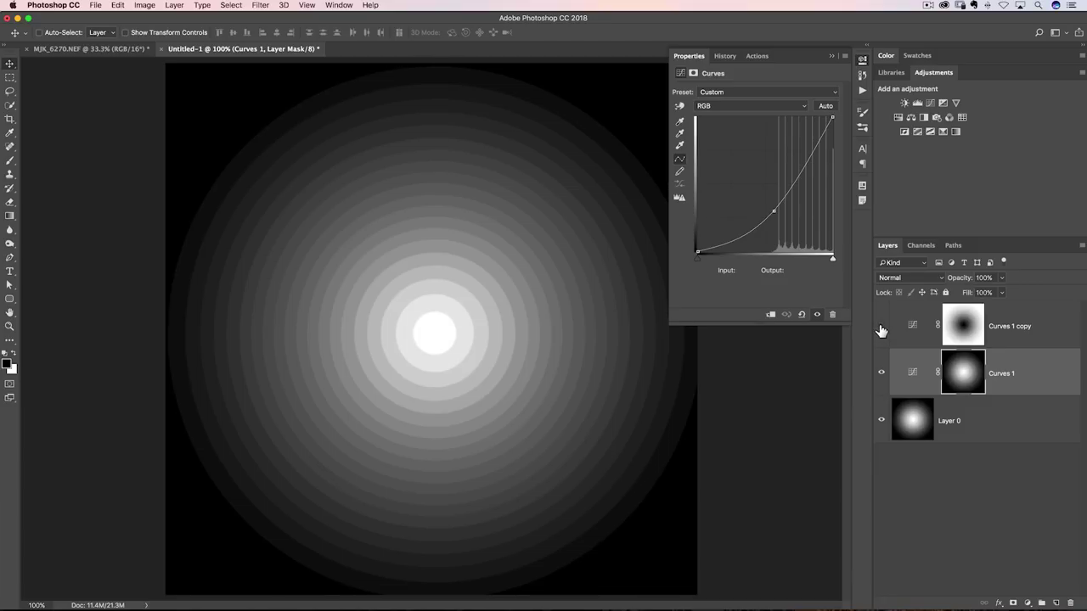
pyautogui.click(880, 330)
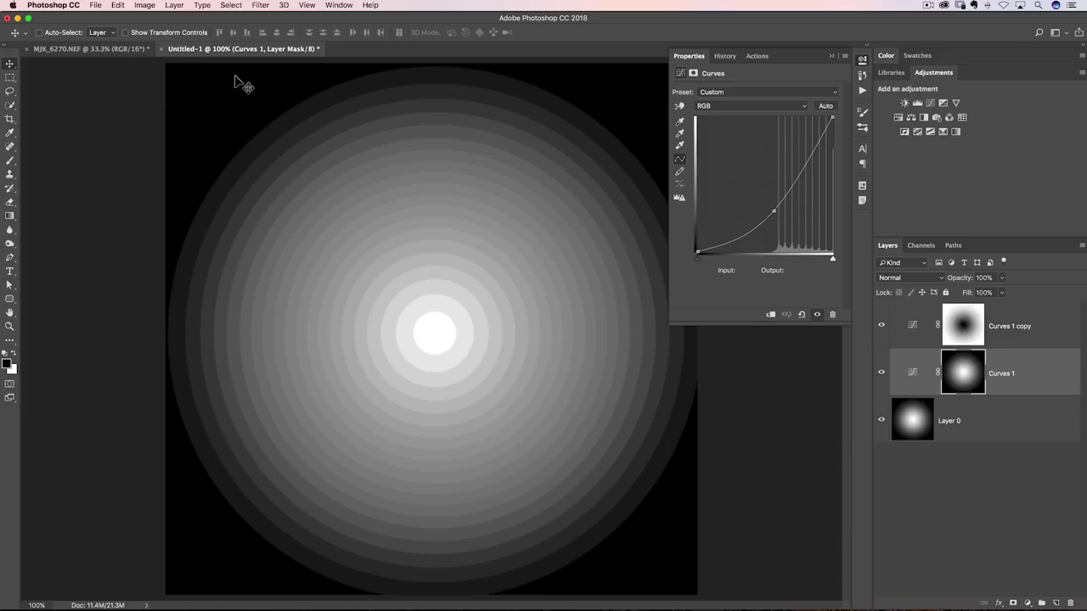
pyautogui.click(834, 56)
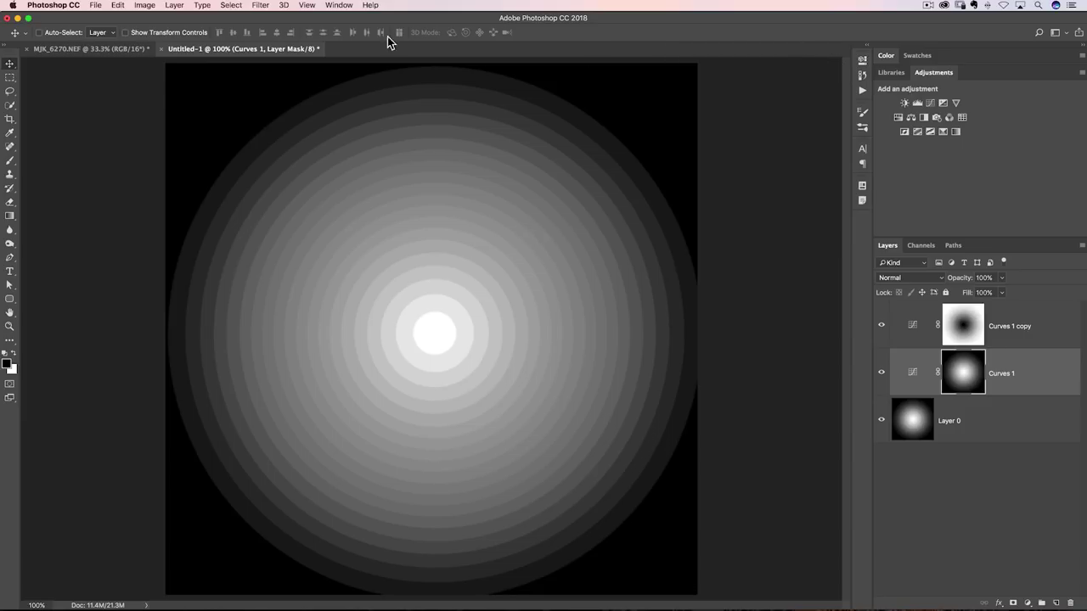
pyautogui.click(89, 49)
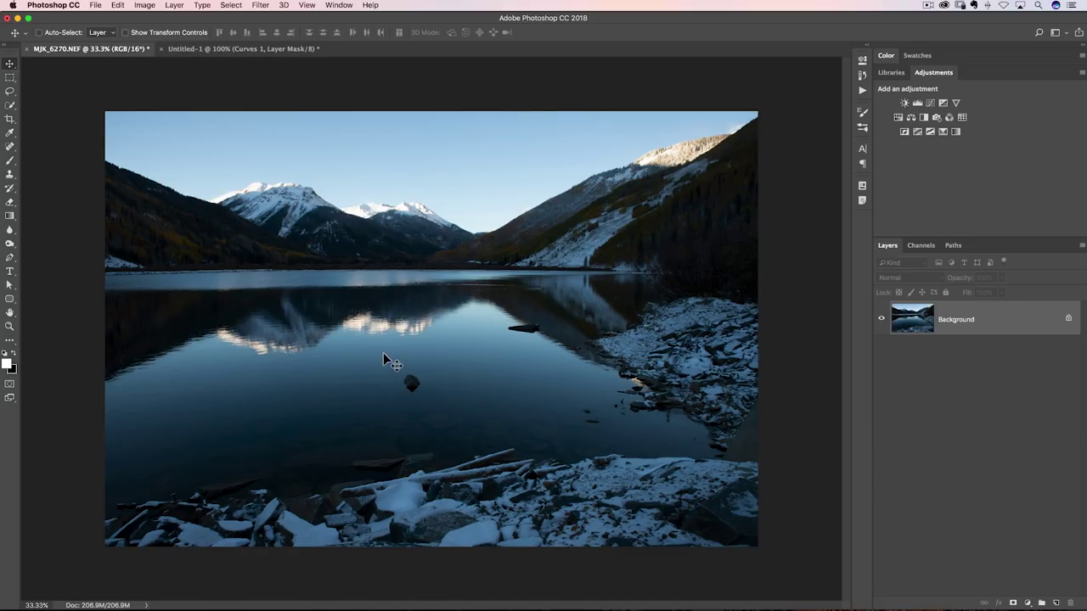
# Load the lake photo's RGB luminosity selection and save it as the Alpha 1 channel.
pyautogui.click(919, 249)
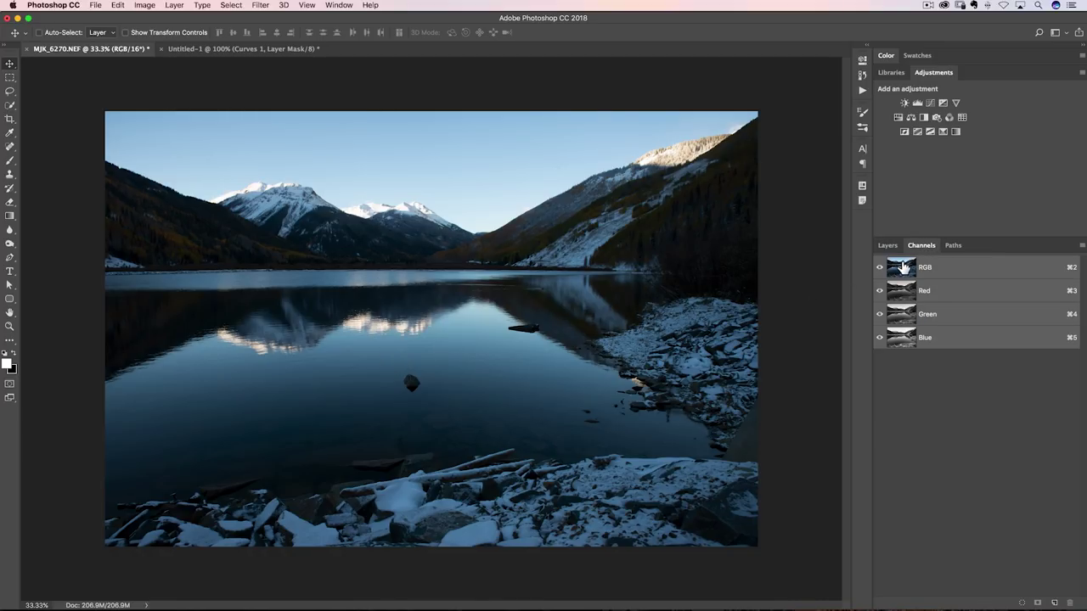
pyautogui.press('super')
pyautogui.keyDown('super'); pyautogui.click(902, 270); pyautogui.keyUp('super')
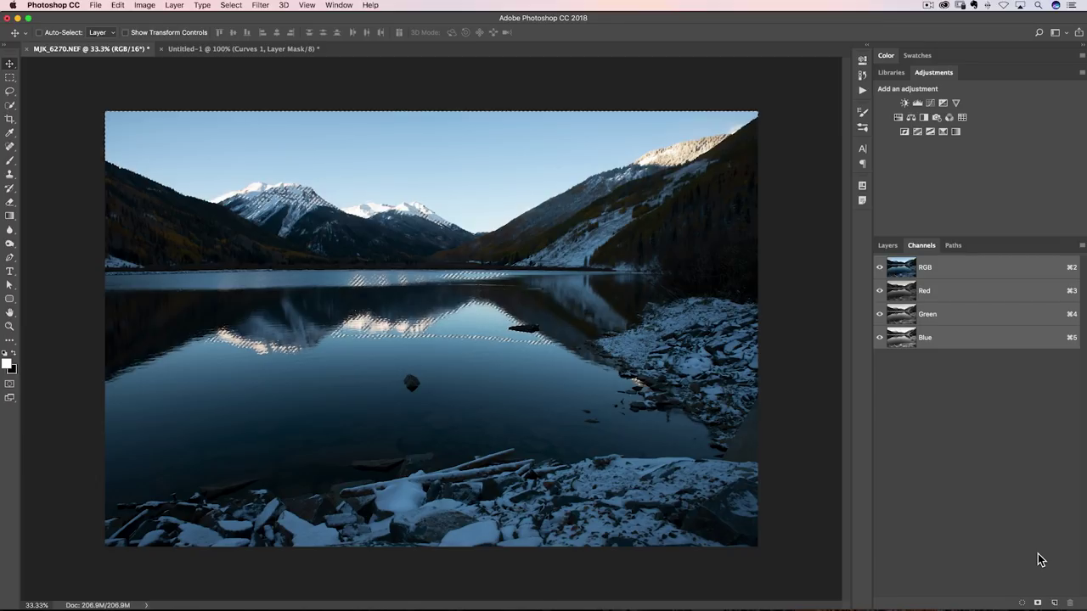
pyautogui.click(1037, 604)
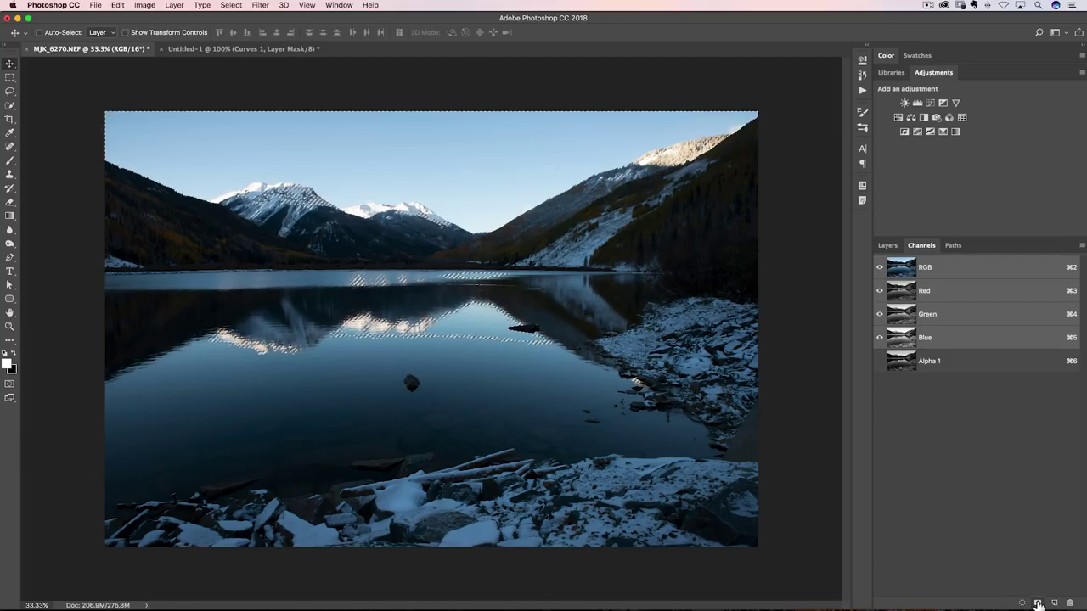
# View the new Alpha 1 channel and intersect the selection with it to keep only the brightest tones.
pyautogui.click(904, 363)
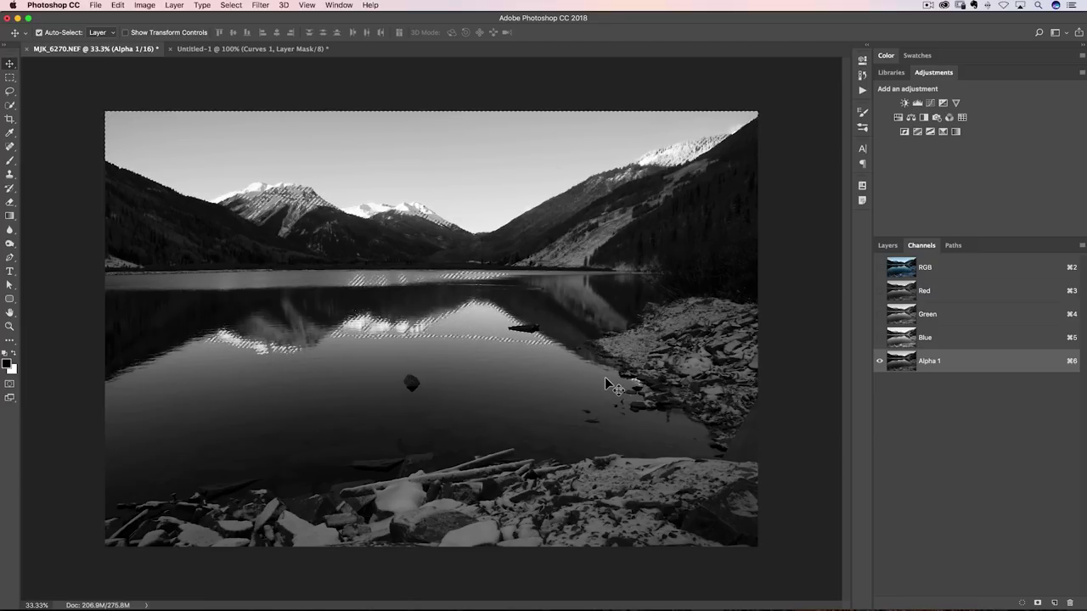
pyautogui.press('super')
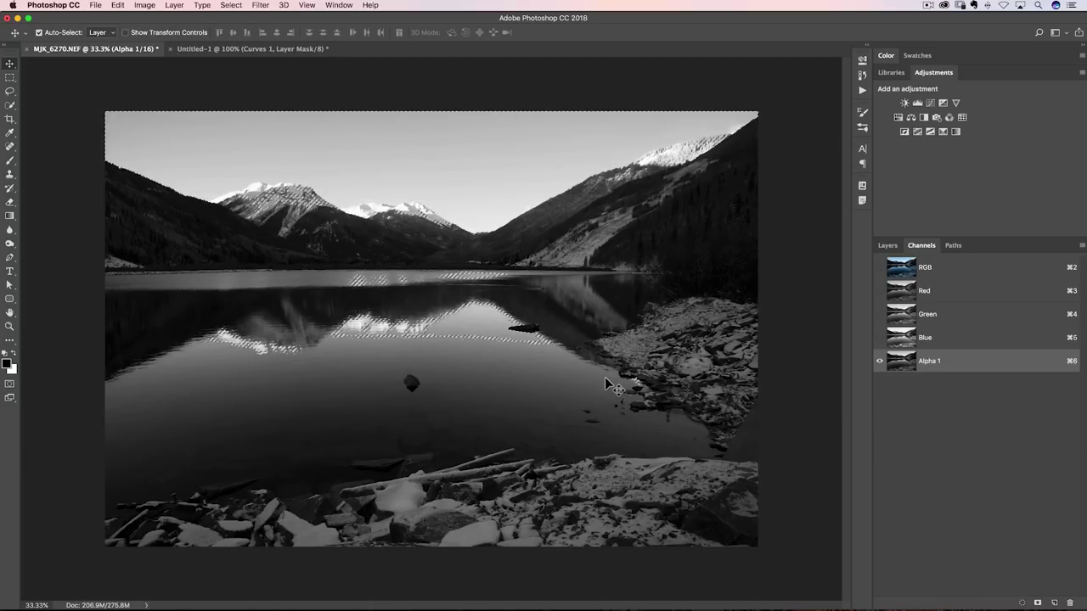
pyautogui.press('super')
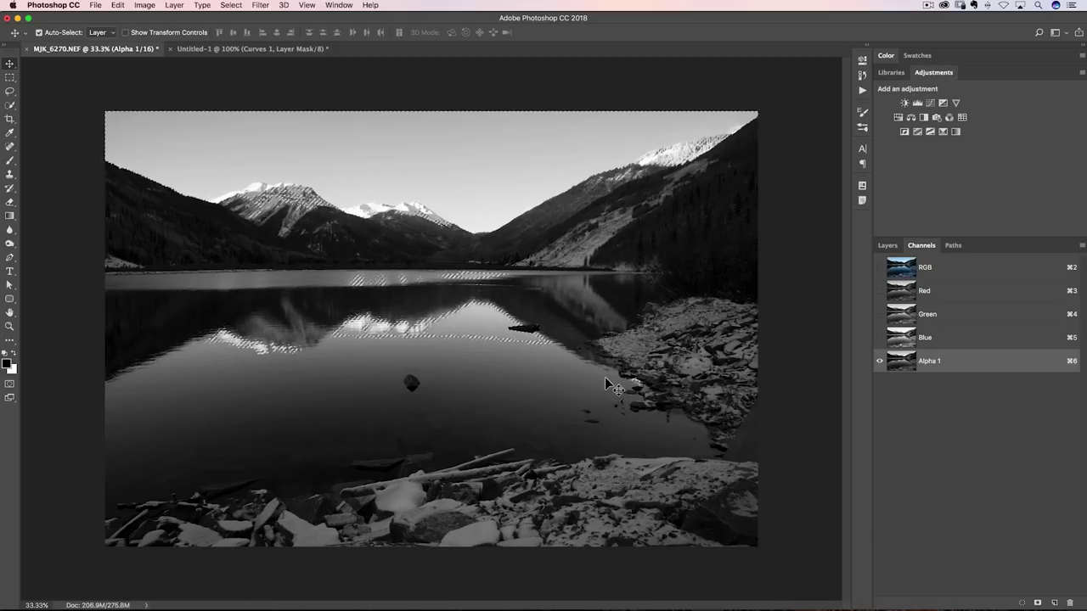
pyautogui.keyDown('super'); pyautogui.click(902, 365); pyautogui.keyUp('super')
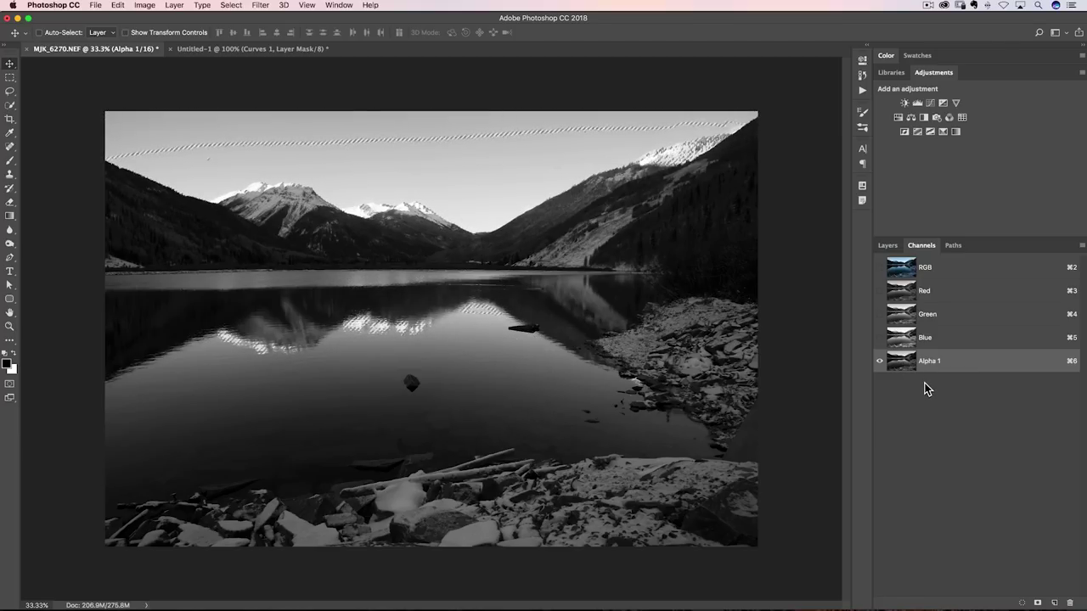
# Save the narrowed selection as Alpha 2, intersect it again, and save the result as Alpha 3.
pyautogui.click(1038, 603)
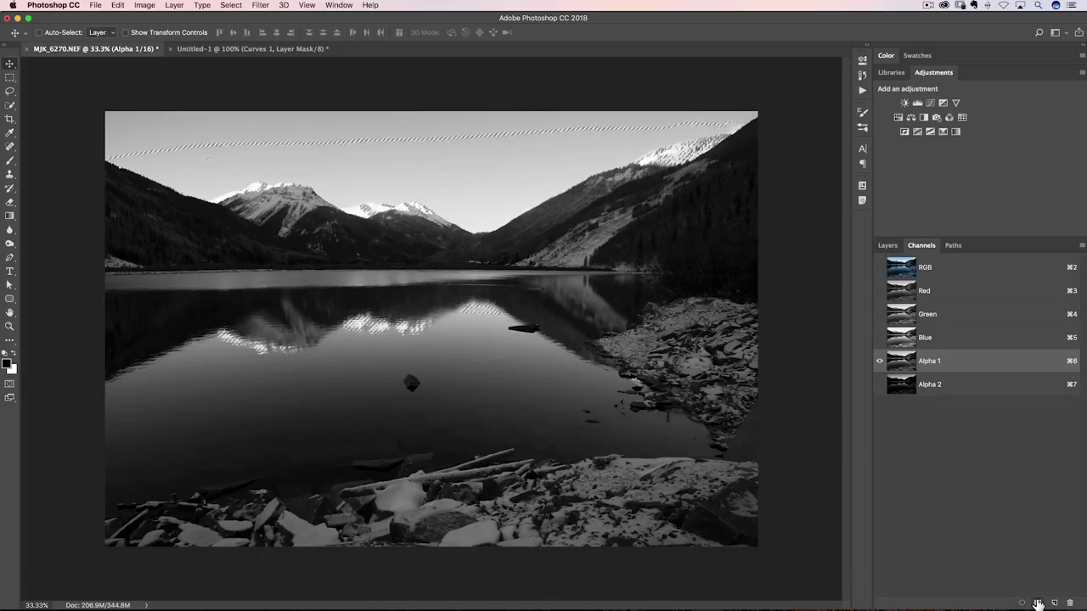
pyautogui.click(907, 387)
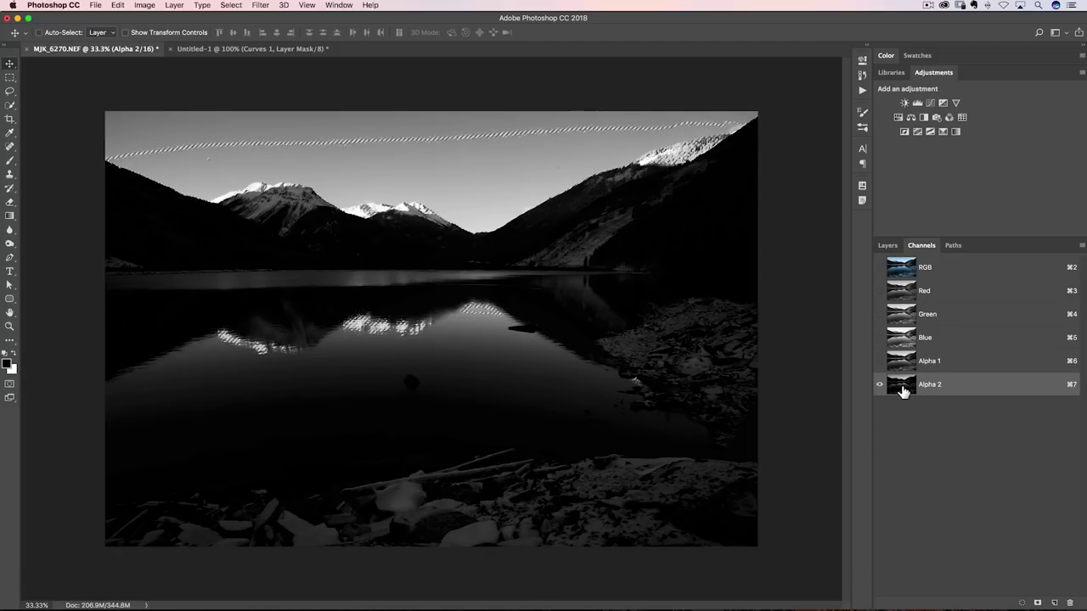
pyautogui.press('super')
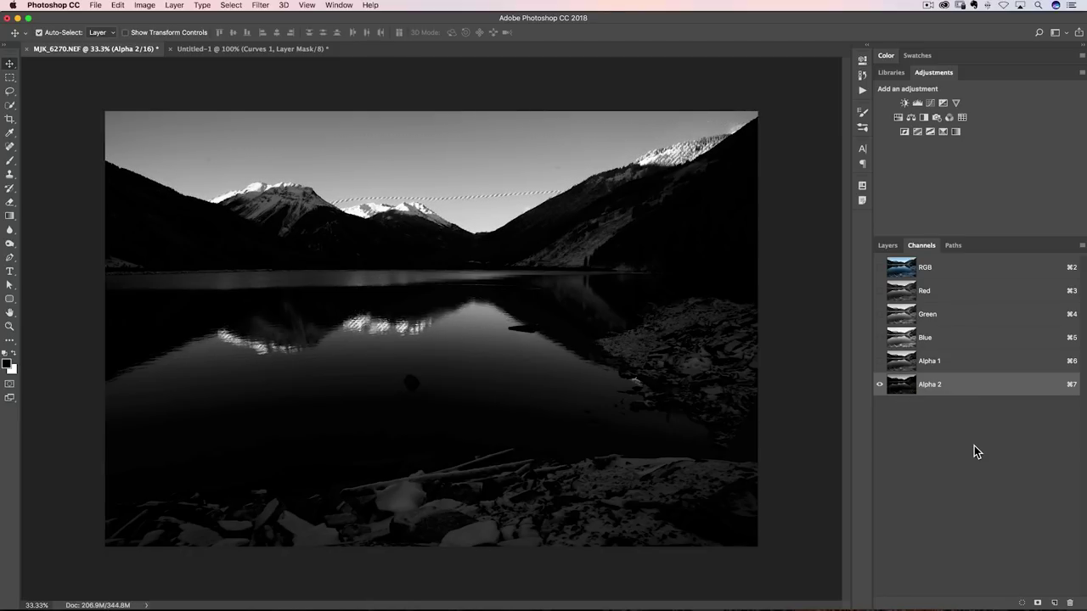
pyautogui.keyDown('super'); pyautogui.click(905, 389); pyautogui.keyUp('super')
pyautogui.keyDown('super'); pyautogui.click(905, 389); pyautogui.keyUp('super')
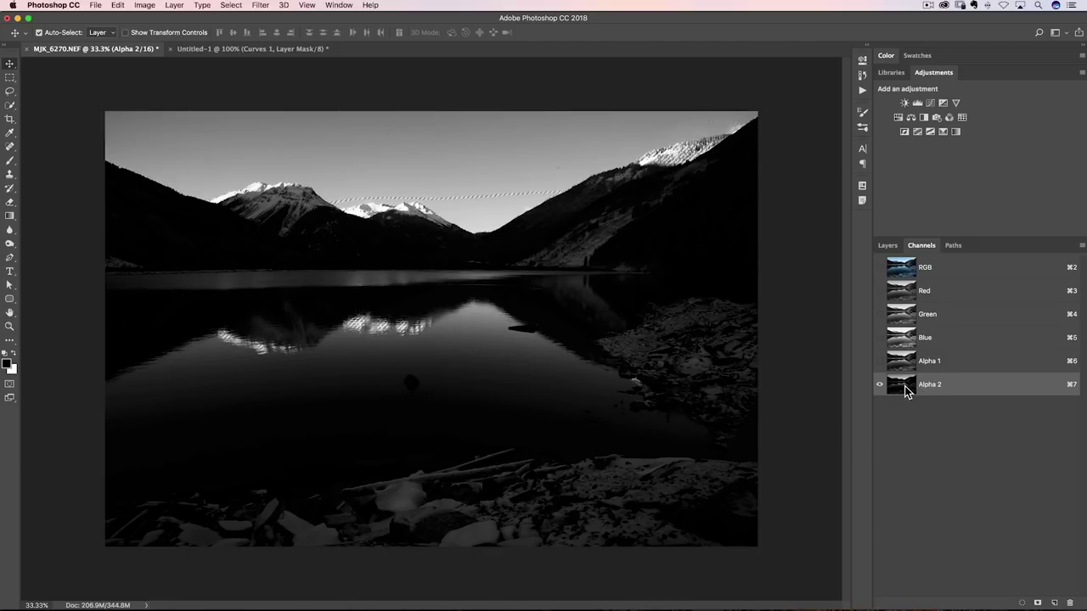
pyautogui.click(1037, 603)
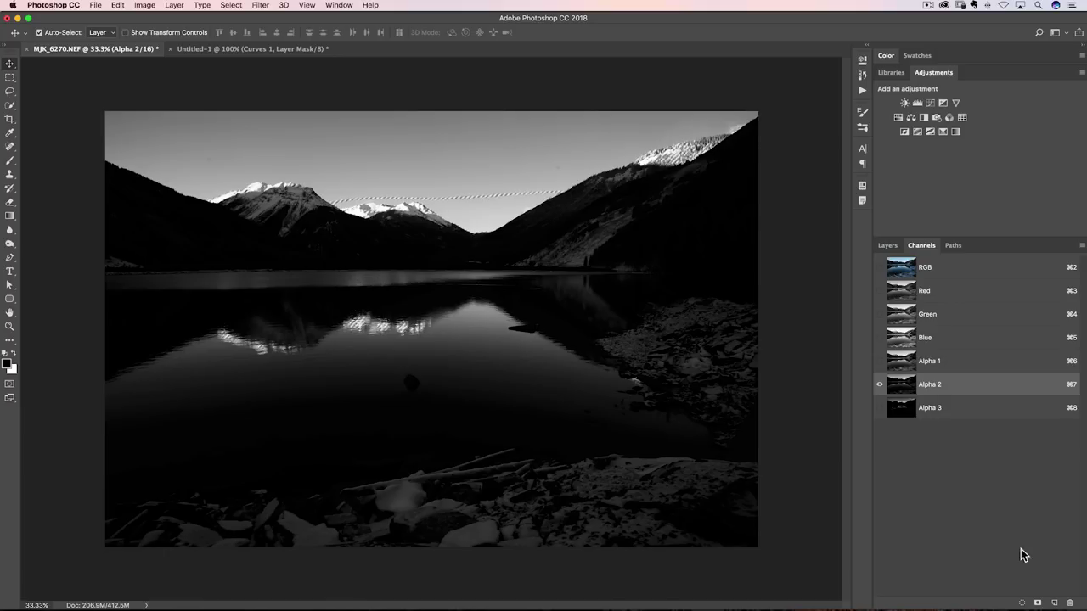
# Deselect, then view the Alpha 1, Alpha 2 and Alpha 3 masks in turn.
pyautogui.click(231, 5)
pyautogui.click(241, 27)
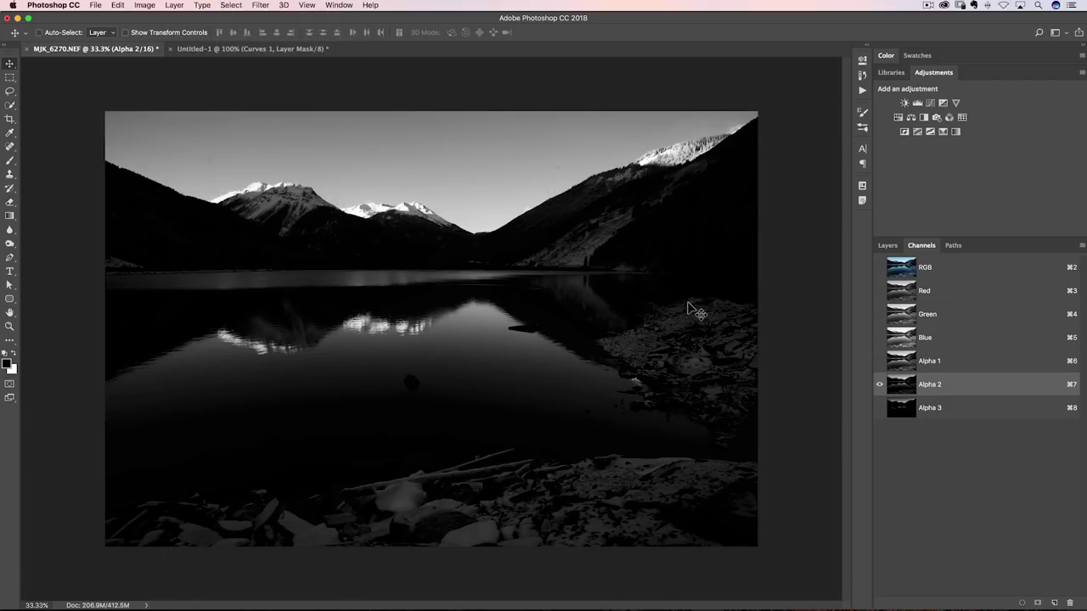
pyautogui.click(927, 363)
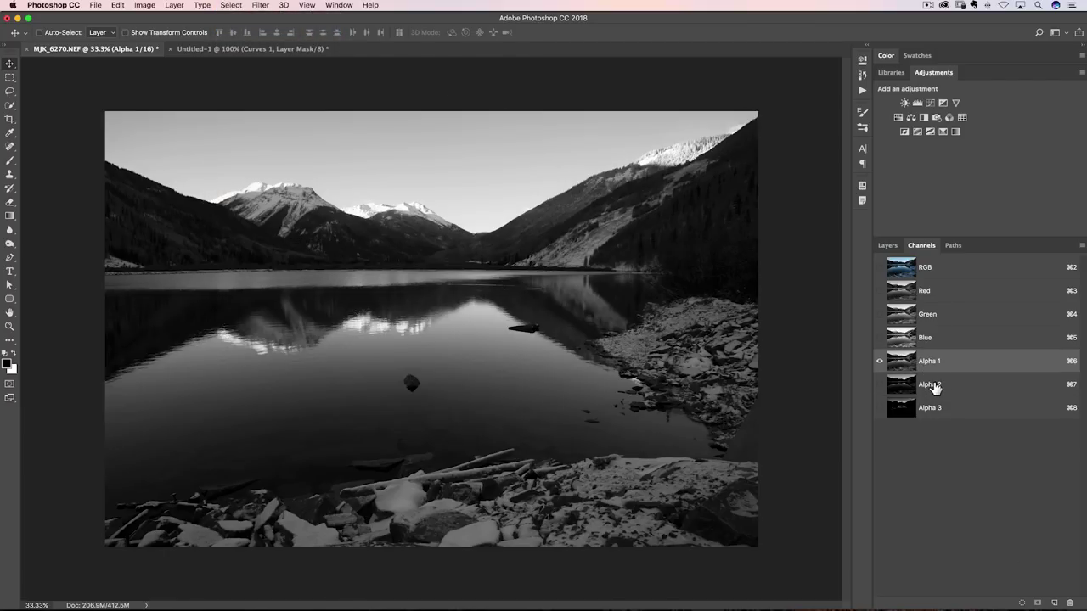
pyautogui.click(930, 384)
pyautogui.click(934, 407)
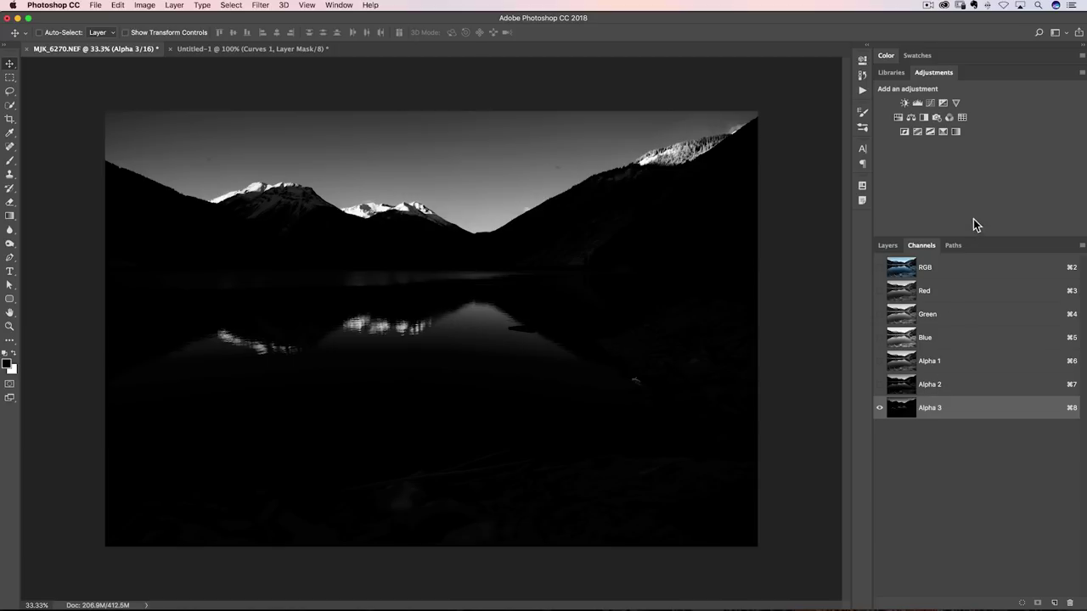
pyautogui.click(901, 361)
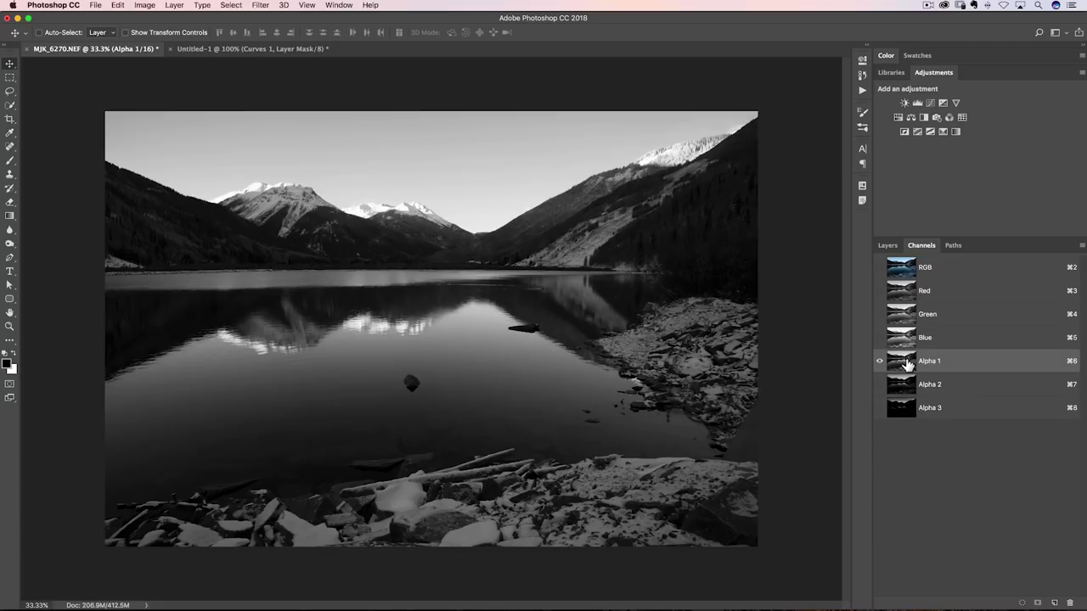
# Compare the darker Alpha 2 mask, then display the darkest Alpha 3 mask.
pyautogui.click(904, 390)
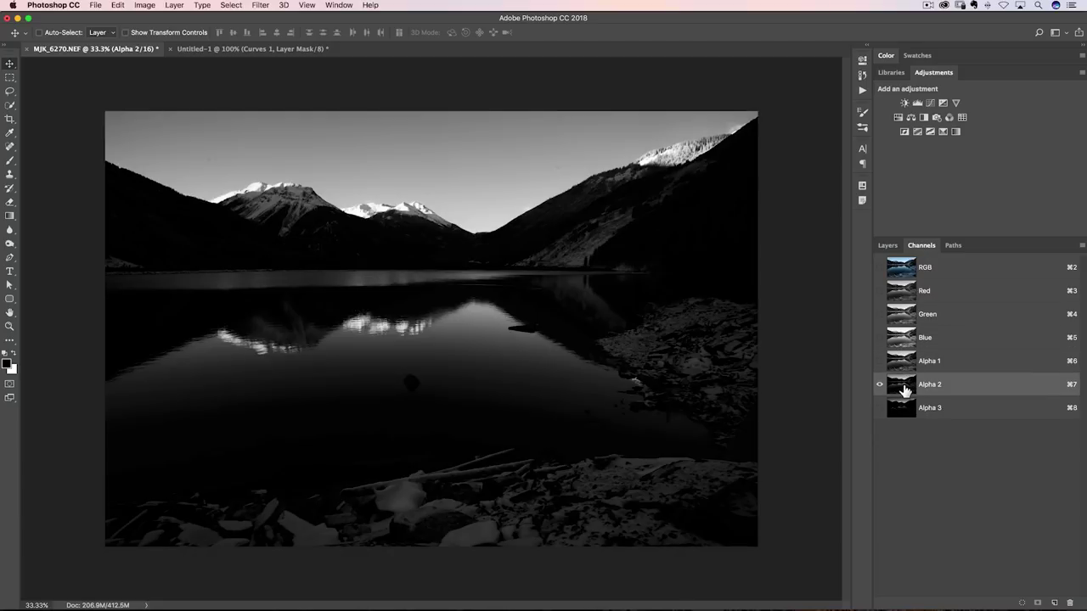
pyautogui.click(899, 411)
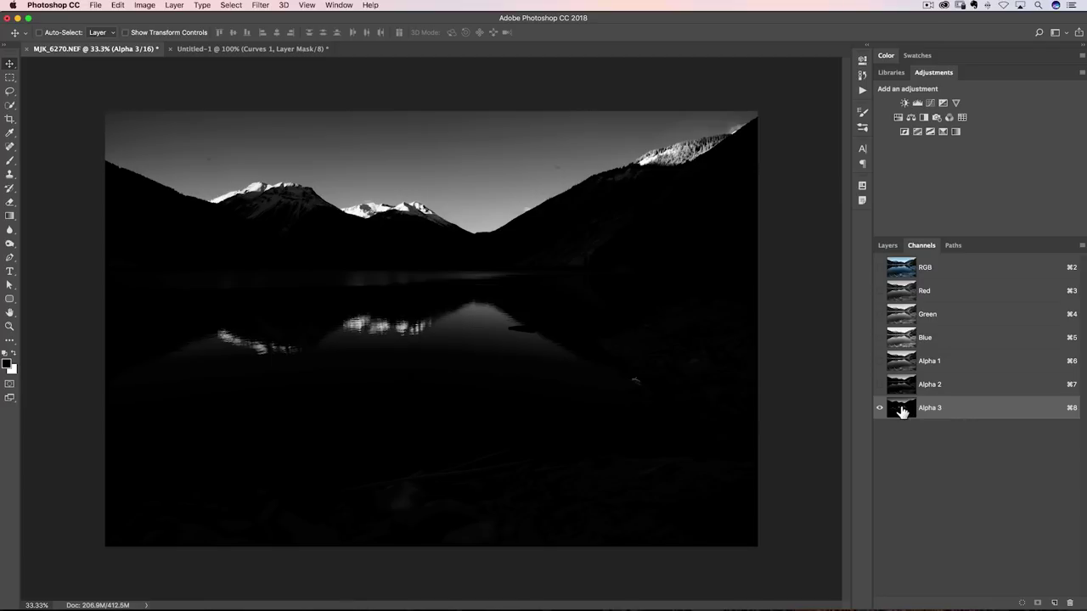
# Load the Alpha 3 channel as a selection and return to the full-colour RGB view.
pyautogui.press('super')
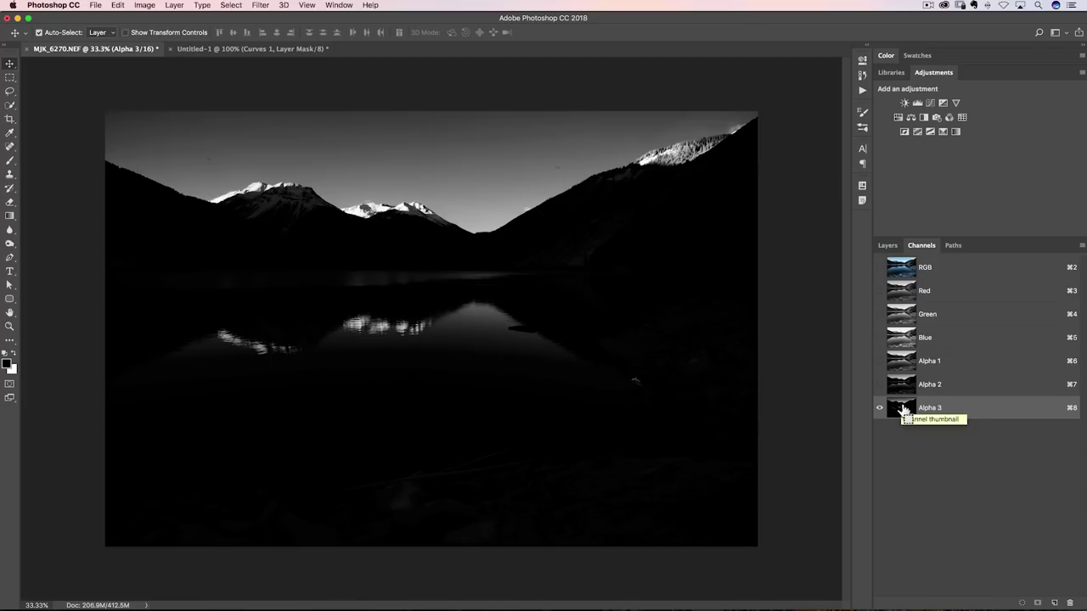
pyautogui.keyDown('super'); pyautogui.click(902, 411); pyautogui.keyUp('super')
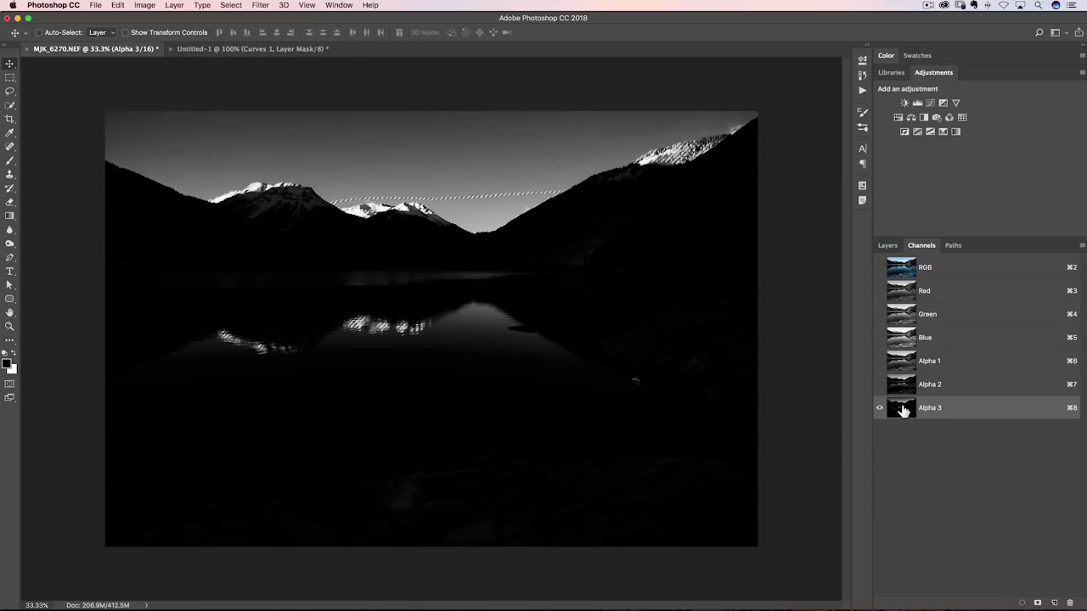
pyautogui.click(900, 271)
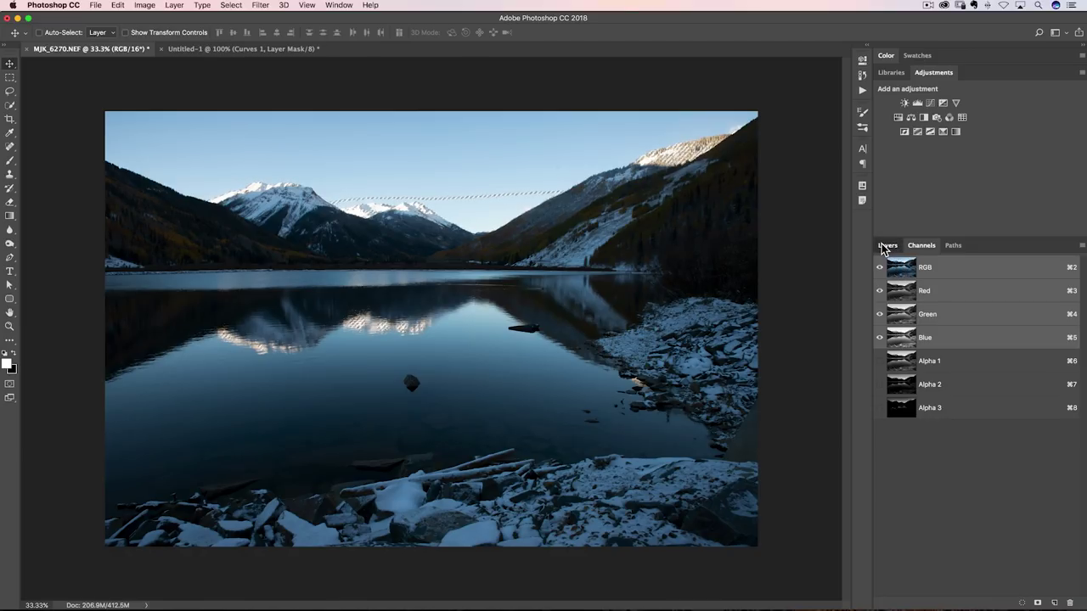
# Add a Curves 1 layer masked by Alpha 3, pull its midpoint down, then hide it and select Background.
pyautogui.click(886, 245)
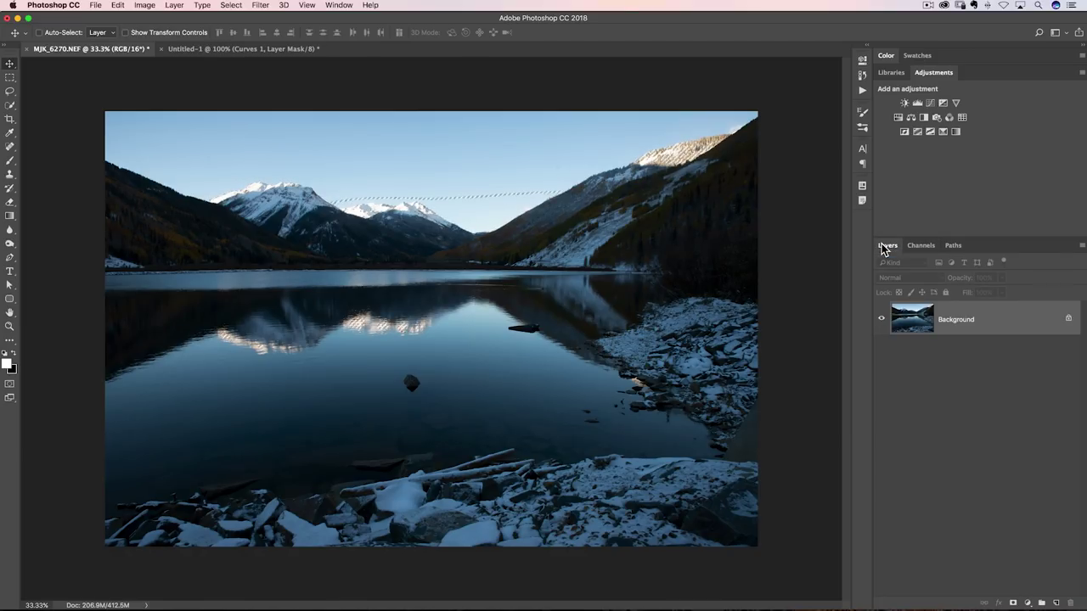
pyautogui.click(932, 103)
pyautogui.moveTo(764, 190); pyautogui.dragTo(767, 212)
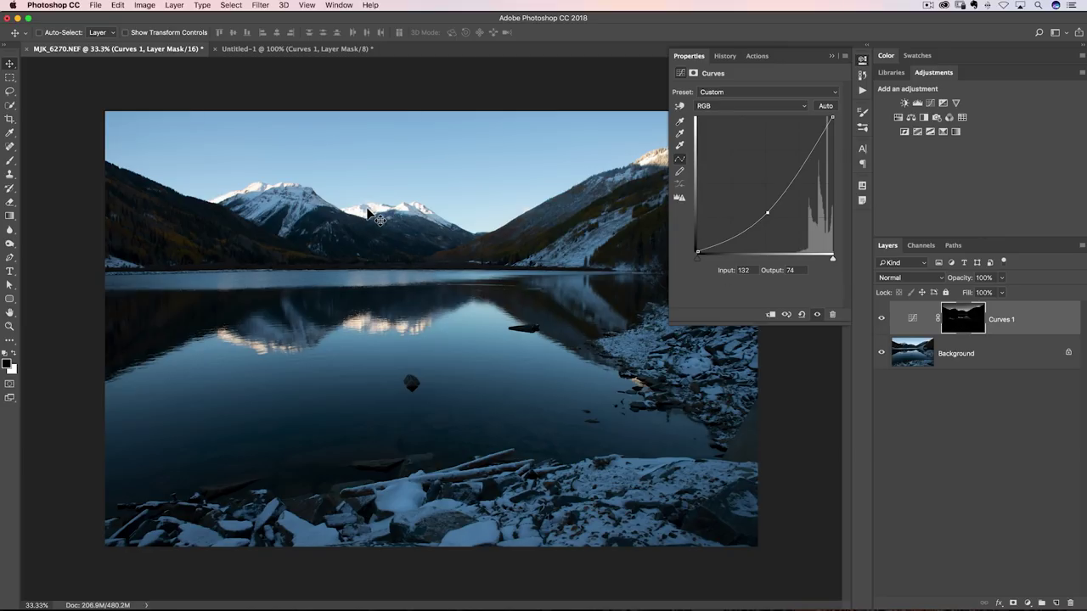
pyautogui.moveTo(766, 214)
pyautogui.mouseDown()
pyautogui.moveTo(783, 226)
pyautogui.moveTo(783, 211)
pyautogui.mouseUp()
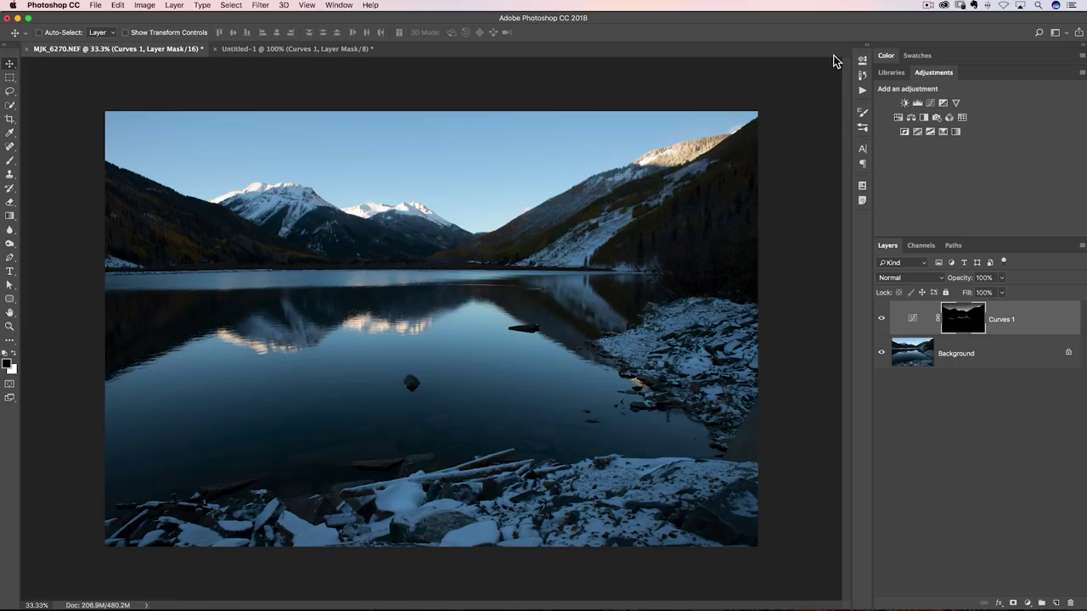
pyautogui.click(881, 319)
pyautogui.click(899, 348)
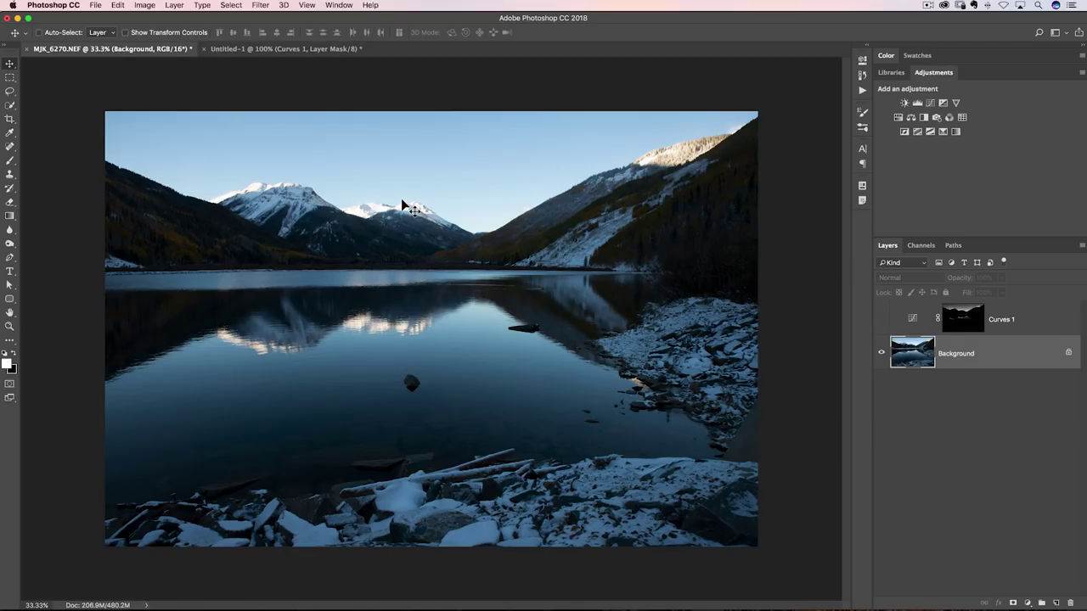
# Quick-select the sky and add a Curves 2 adjustment with its curve pulled down to darken it.
pyautogui.click(10, 105)
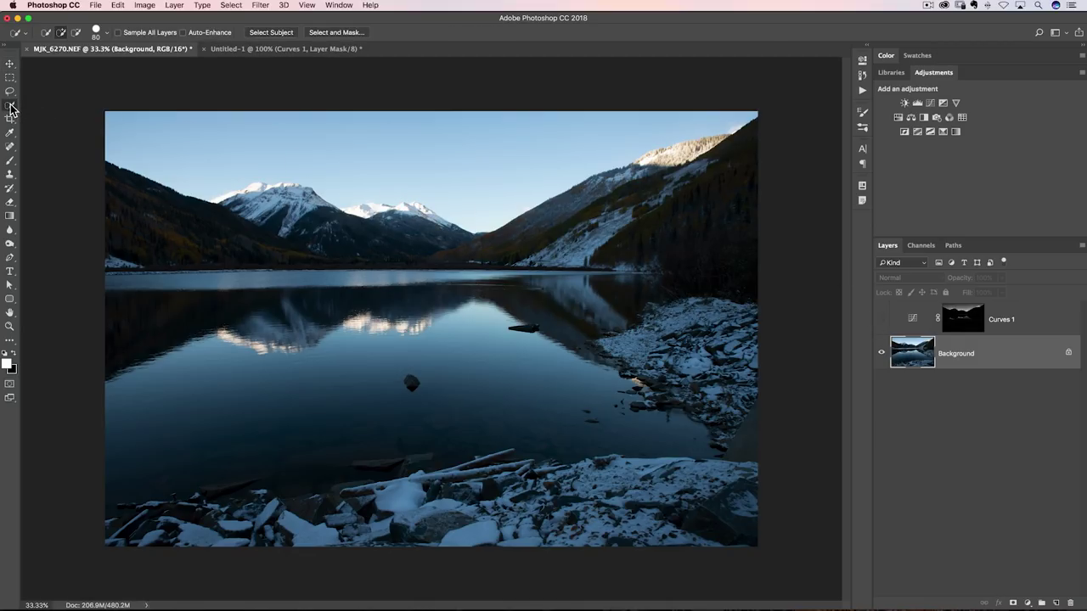
pyautogui.moveTo(228, 145)
pyautogui.mouseDown()
pyautogui.moveTo(340, 141)
pyautogui.moveTo(484, 157)
pyautogui.mouseUp()
pyautogui.click(930, 104)
pyautogui.moveTo(760, 185); pyautogui.dragTo(767, 205)
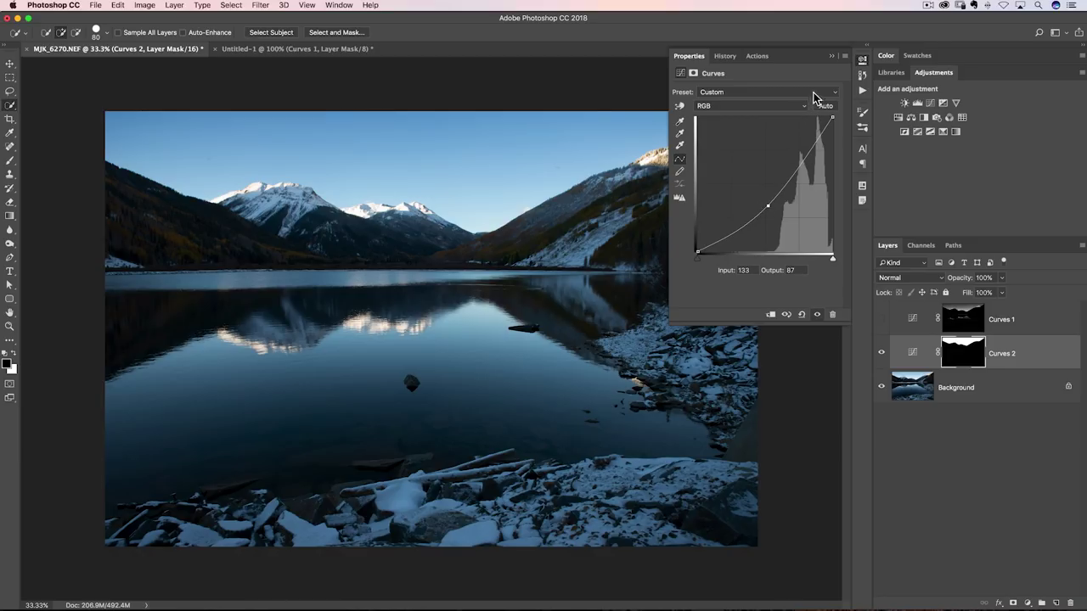
pyautogui.moveTo(770, 205); pyautogui.dragTo(779, 211)
# Zoom in on the right mountainside, hide Curves 2 and make Background active.
pyautogui.click(831, 58)
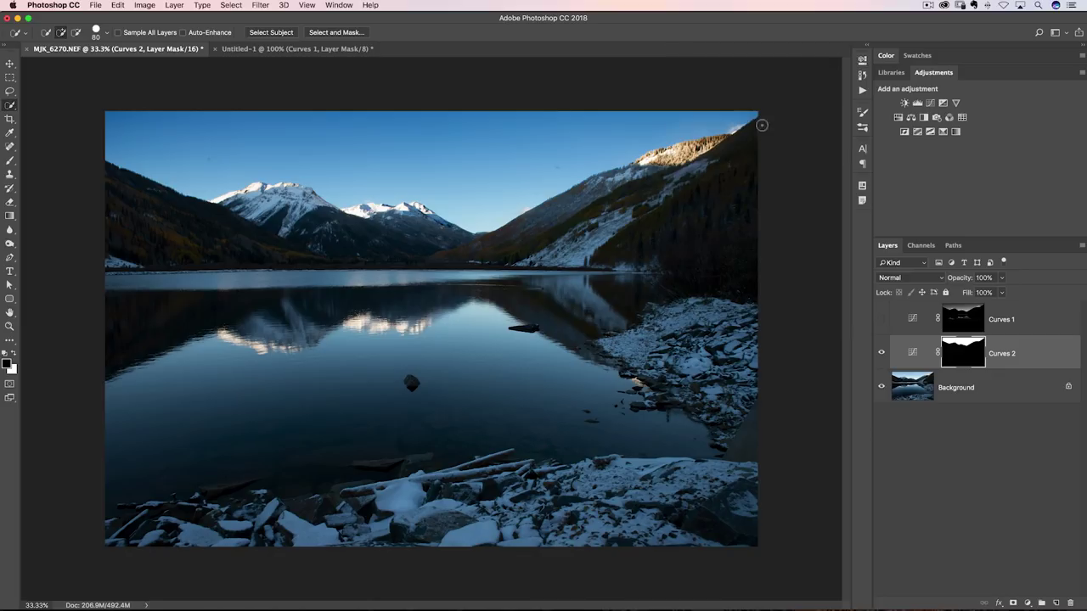
pyautogui.scroll(2, 492, 263)
pyautogui.moveTo(498, 254); pyautogui.dragTo(390, 340)
pyautogui.scroll(1, 376, 342)
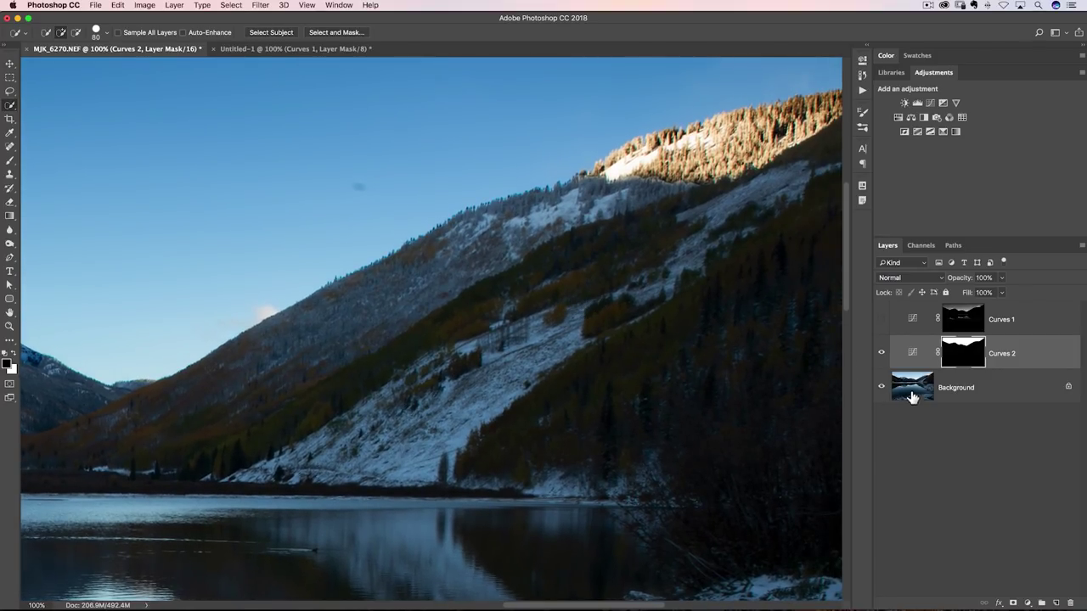
pyautogui.click(882, 357)
pyautogui.click(911, 387)
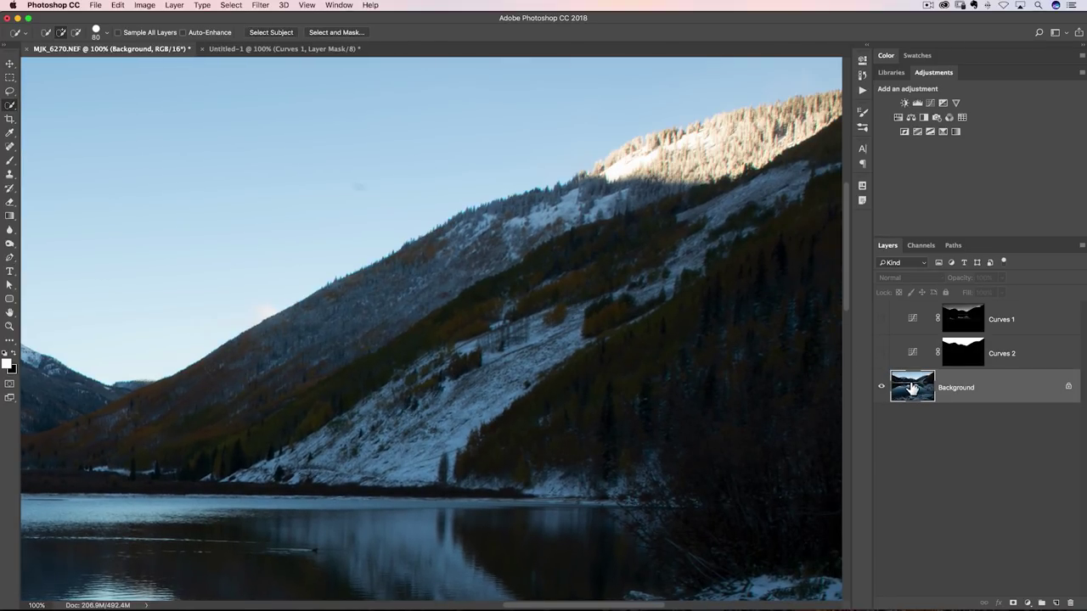
# Remove two dust spots in the sky with the Spot Healing Brush.
pyautogui.press('j')
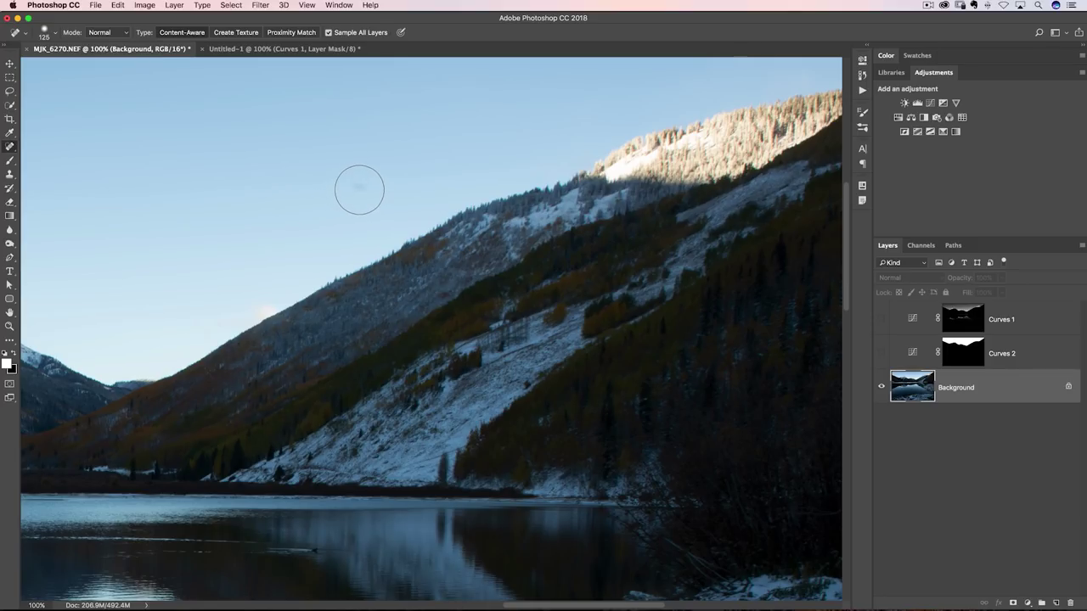
pyautogui.rightClick(17, 149)
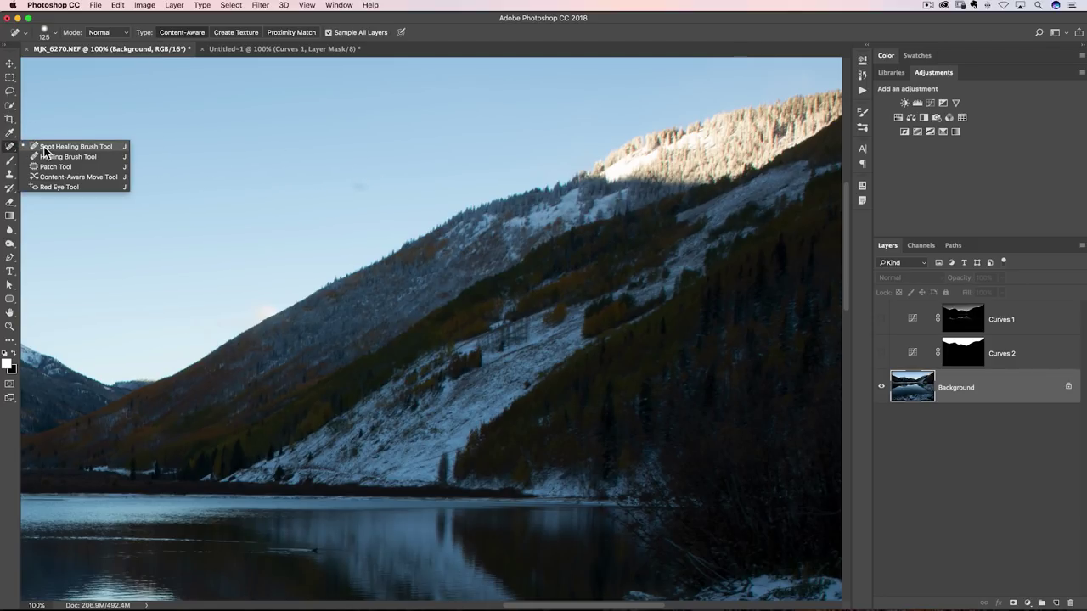
pyautogui.click(46, 151)
pyautogui.click(361, 188)
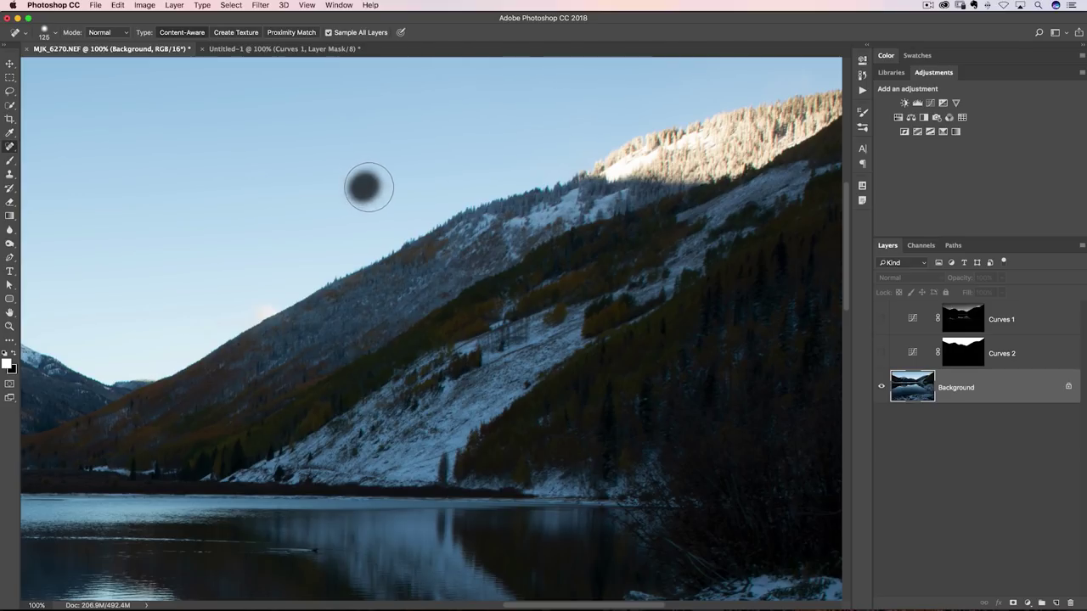
pyautogui.moveTo(250, 189); pyautogui.dragTo(727, 273)
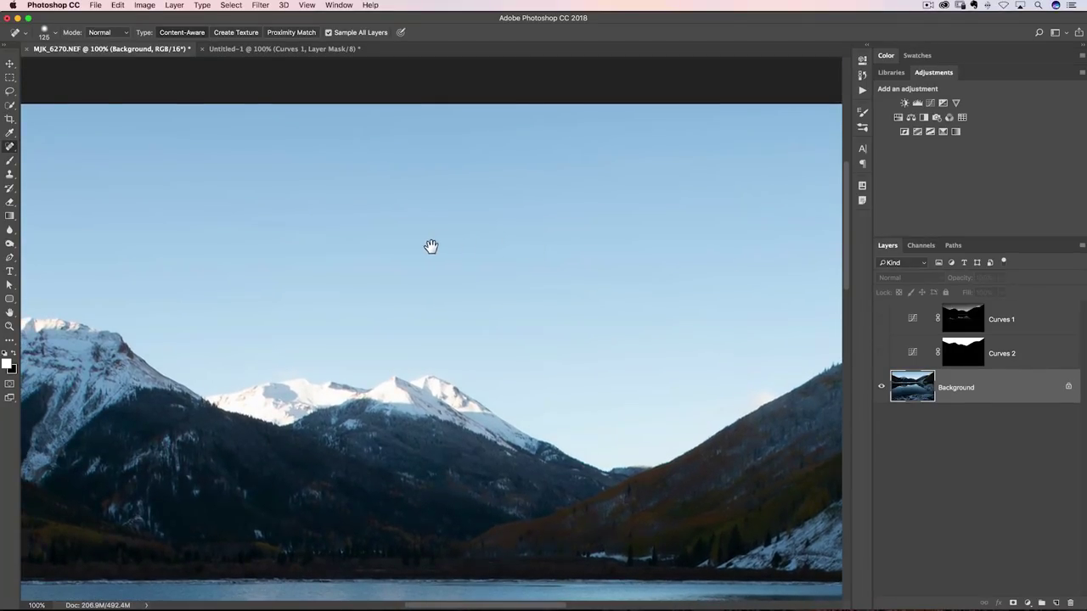
pyautogui.moveTo(255, 267)
pyautogui.mouseDown()
pyautogui.moveTo(519, 286)
pyautogui.moveTo(512, 265)
pyautogui.mouseUp()
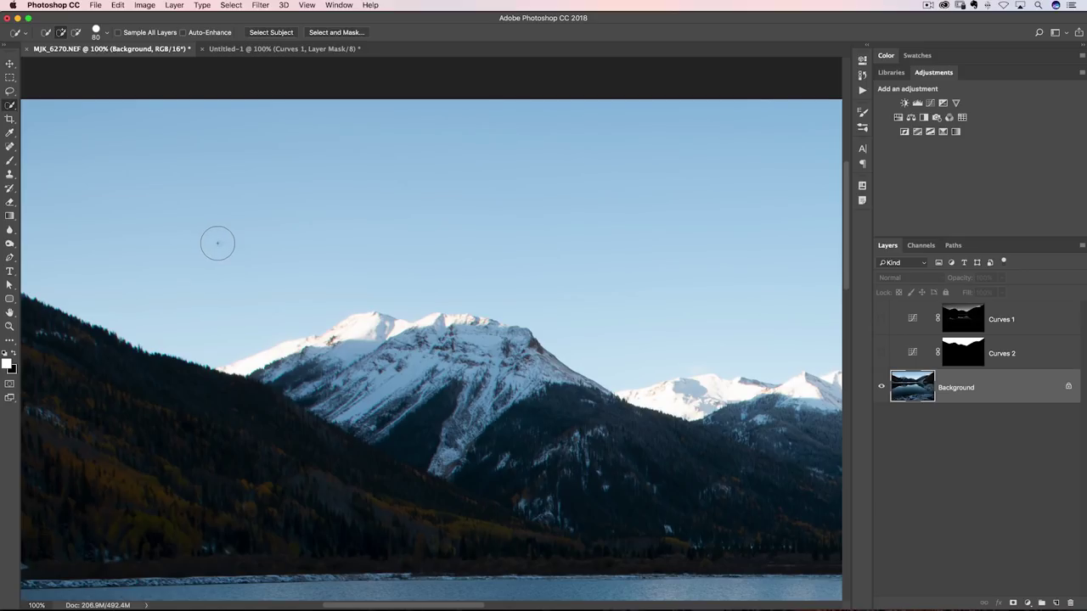
pyautogui.press('w')
pyautogui.press('j')
pyautogui.click(219, 243)
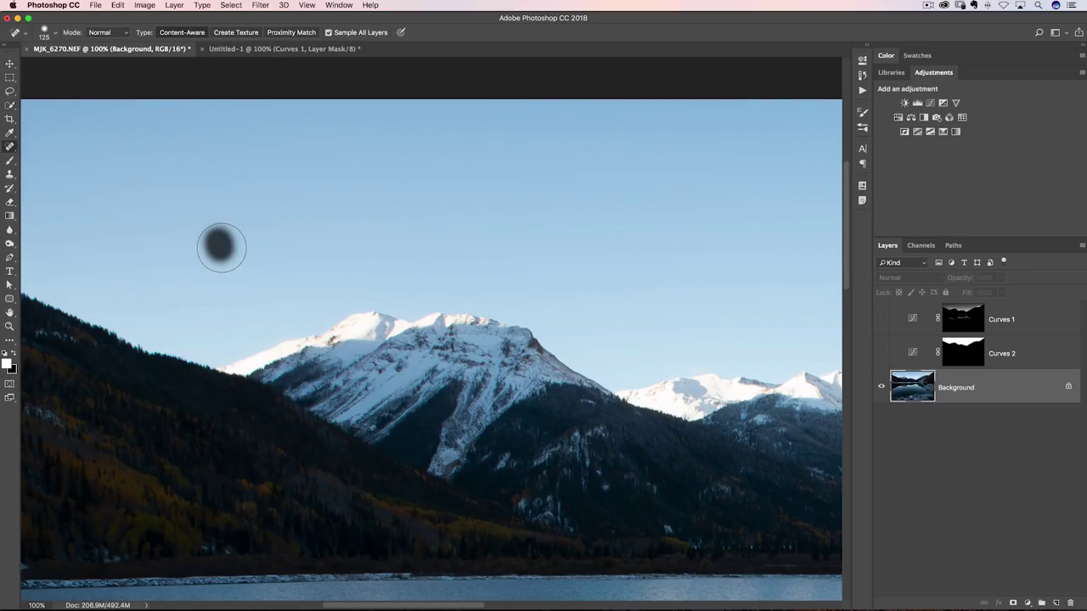
# Zoom out, then zoom in to 66.7% on the right-hand mountainside.
pyautogui.press('super+minus')
pyautogui.press('super+minus')
pyautogui.press('super+minus')
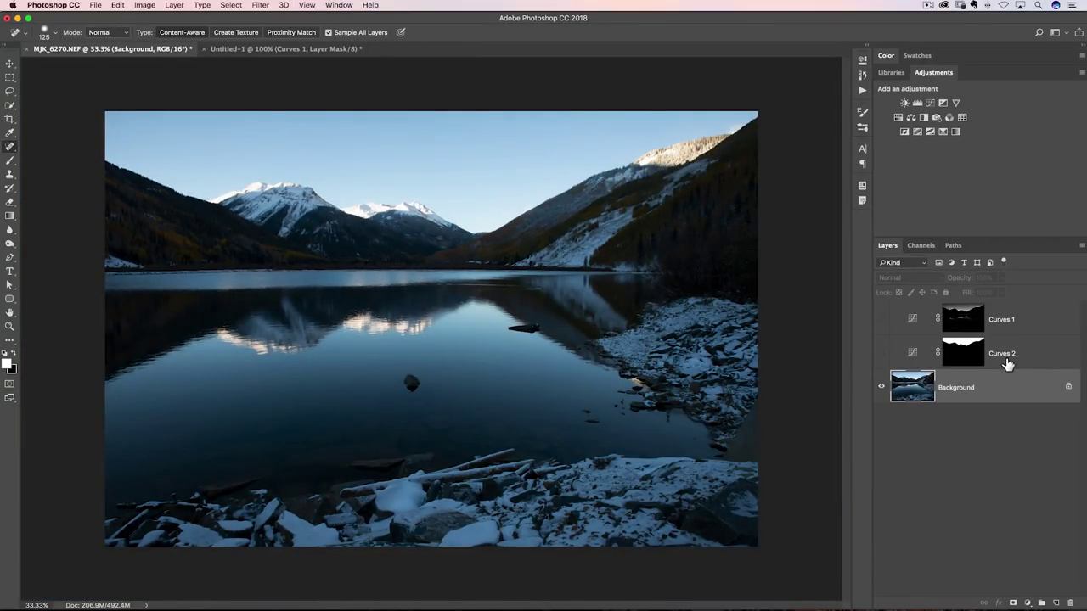
pyautogui.press('super+plus')
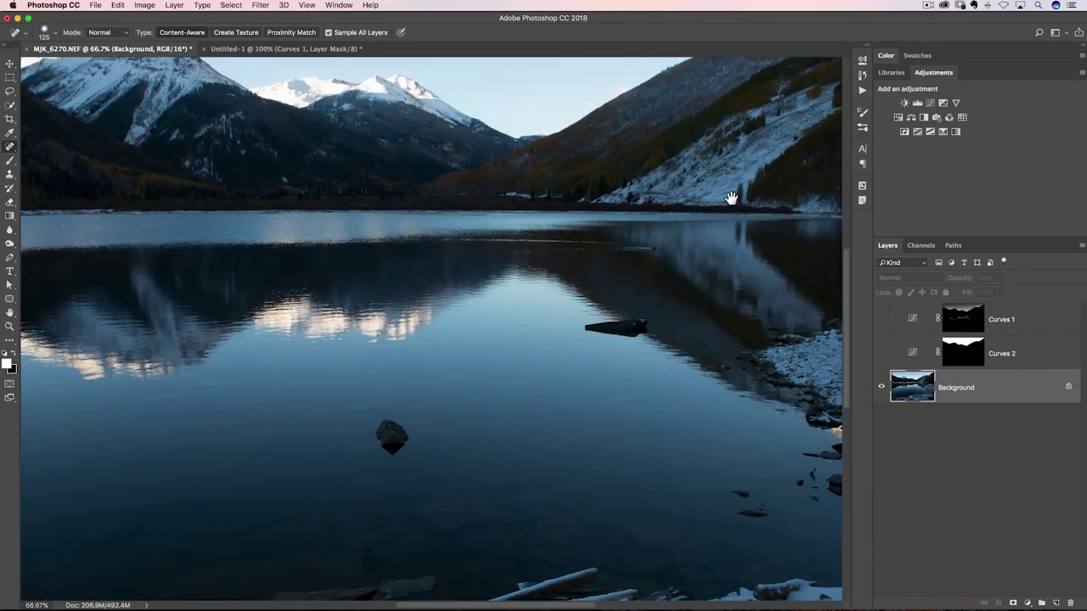
pyautogui.press('super+plus')
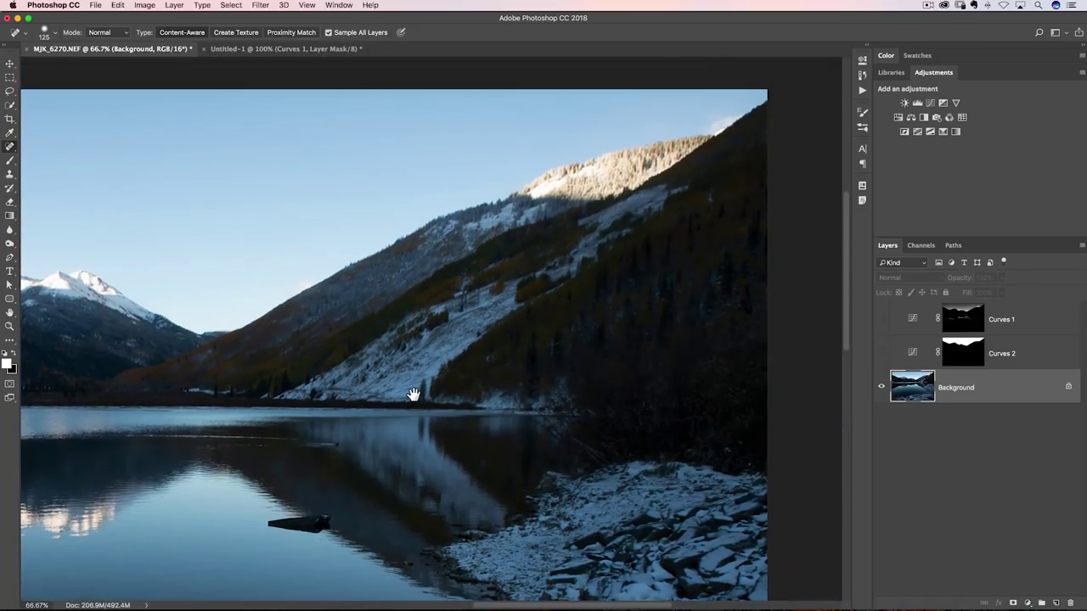
# Turn on Curves 2 and view the Curves 2 sky mask and Curves 1 luminosity mask on their own.
pyautogui.click(880, 353)
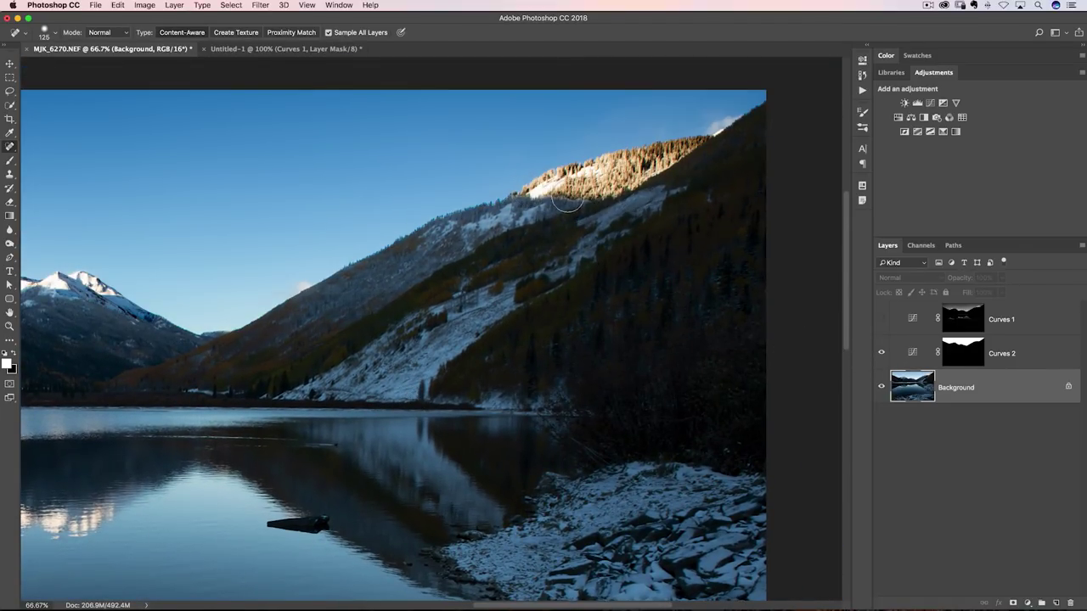
pyautogui.click(962, 355)
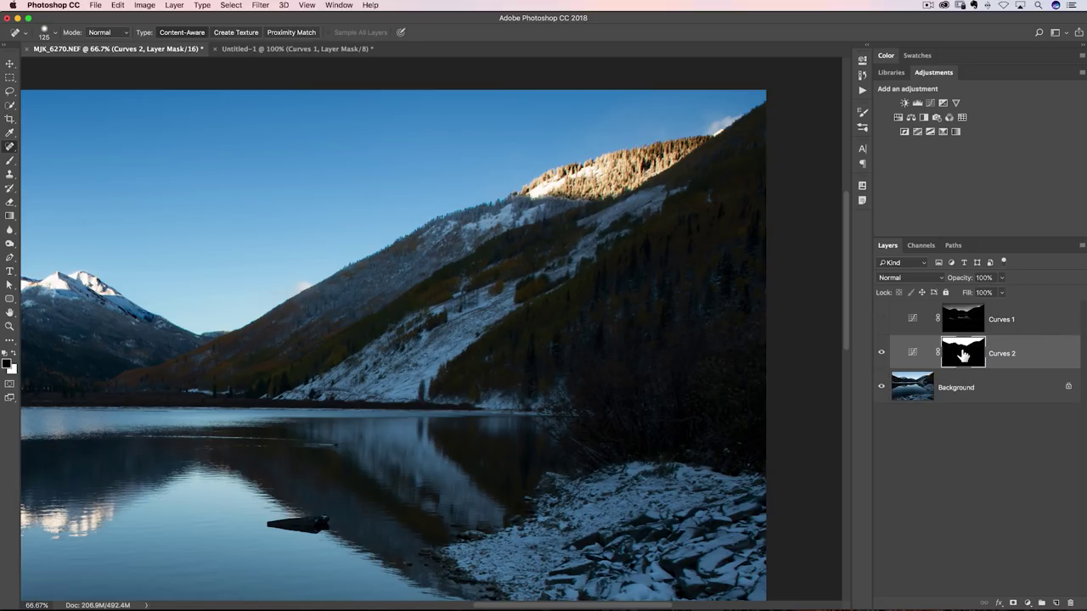
pyautogui.keyDown('alt'); pyautogui.click(962, 354); pyautogui.keyUp('alt')
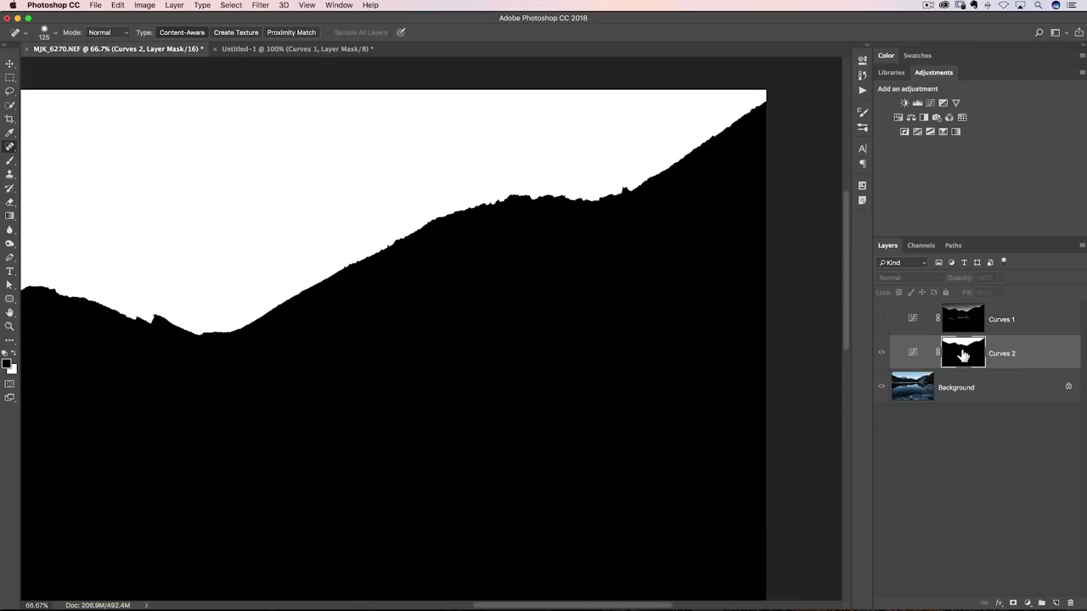
pyautogui.click(962, 321)
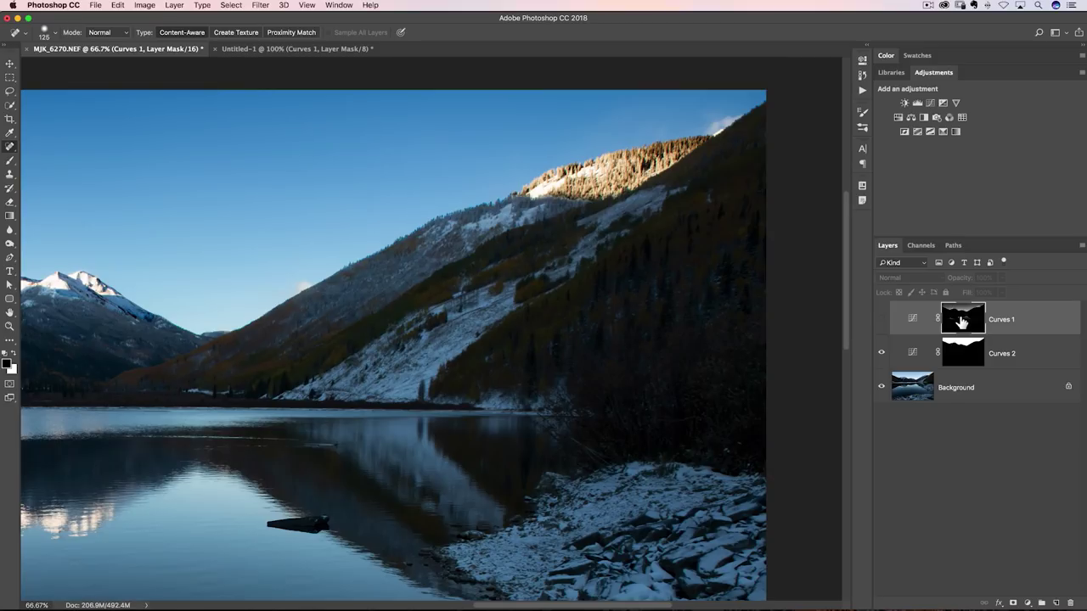
pyautogui.keyDown('alt'); pyautogui.click(961, 321); pyautogui.keyUp('alt')
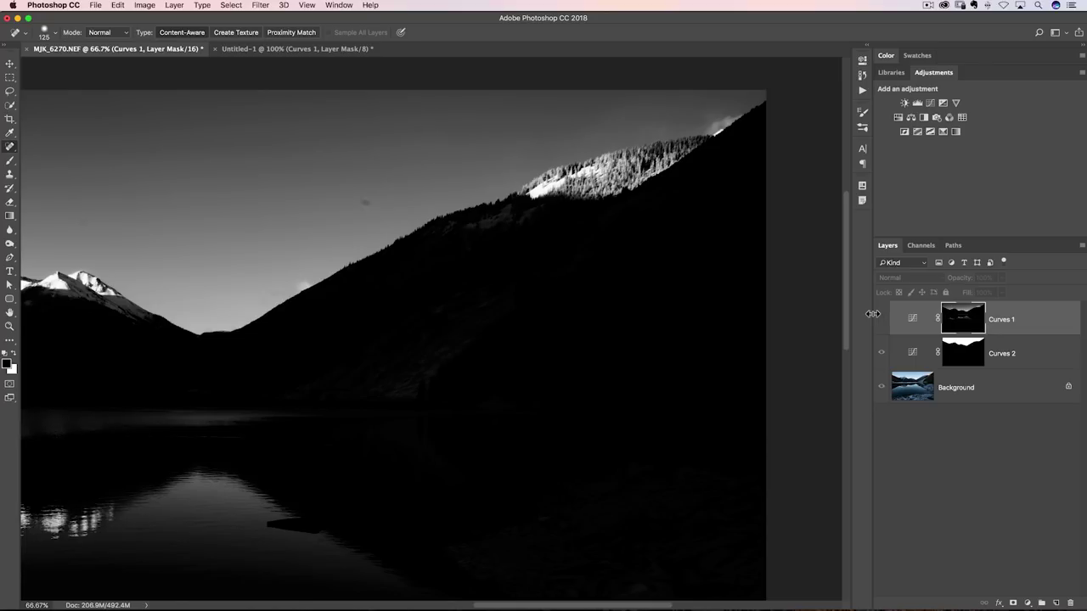
pyautogui.click(965, 358)
pyautogui.keyDown('alt'); pyautogui.click(965, 358); pyautogui.keyUp('alt')
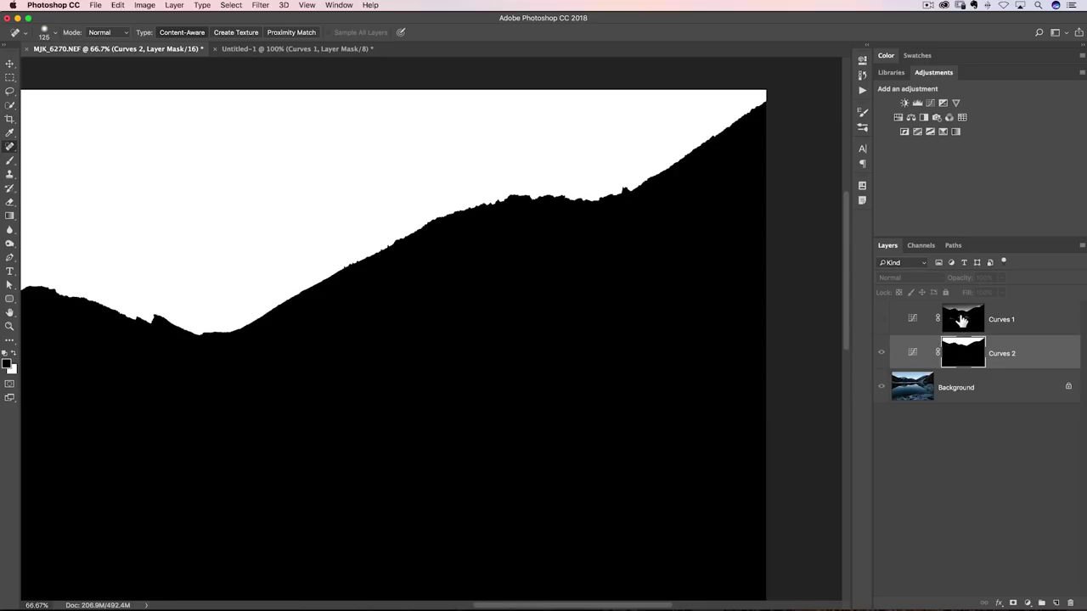
# Recheck the Curves 1 mask, return to the fitted colour photo, and select Curves 2.
pyautogui.click(961, 320)
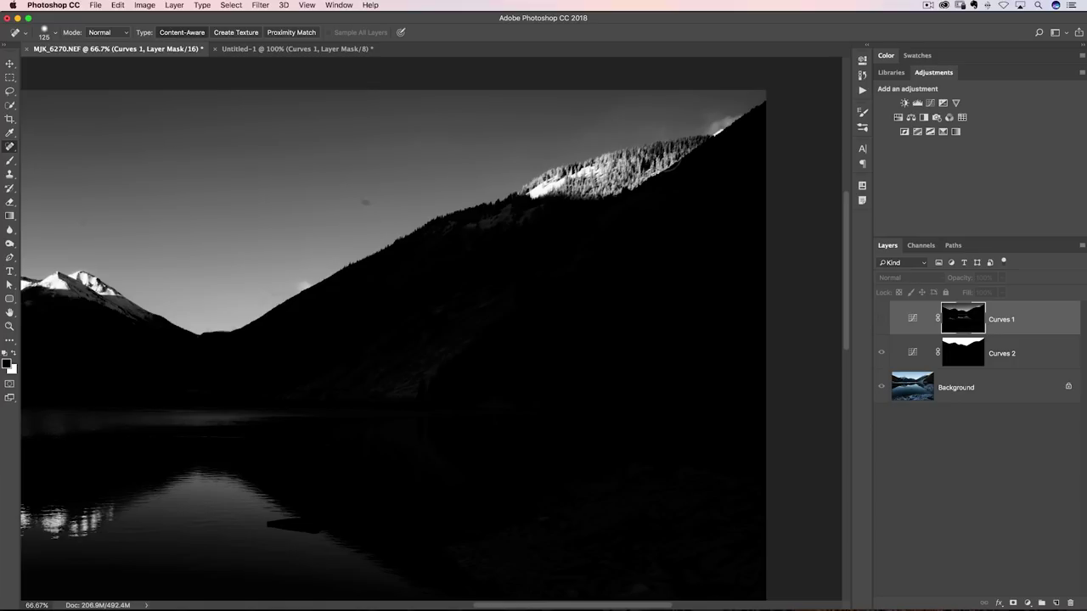
pyautogui.click(927, 318)
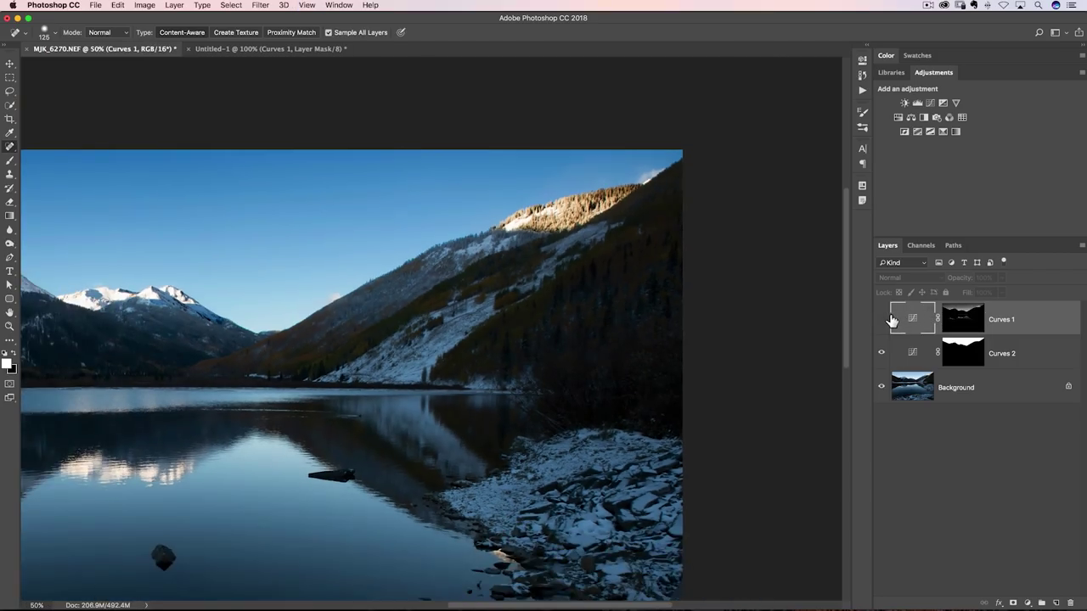
pyautogui.press('super+minus')
pyautogui.press('super+minus')
pyautogui.click(914, 354)
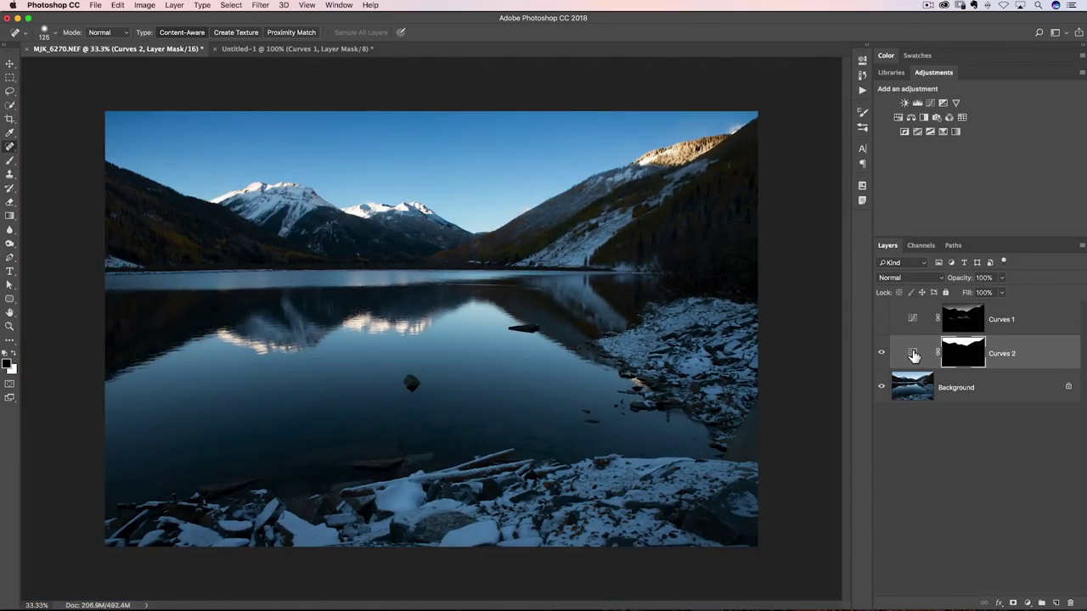
# Lower the Curves 2 curve point slightly to darken the sky, then hide Curves 2.
pyautogui.doubleClick(914, 355)
pyautogui.moveTo(780, 214)
pyautogui.mouseDown()
pyautogui.moveTo(786, 222)
pyautogui.moveTo(784, 202)
pyautogui.moveTo(786, 226)
pyautogui.moveTo(783, 205)
pyautogui.moveTo(781, 217)
pyautogui.mouseUp()
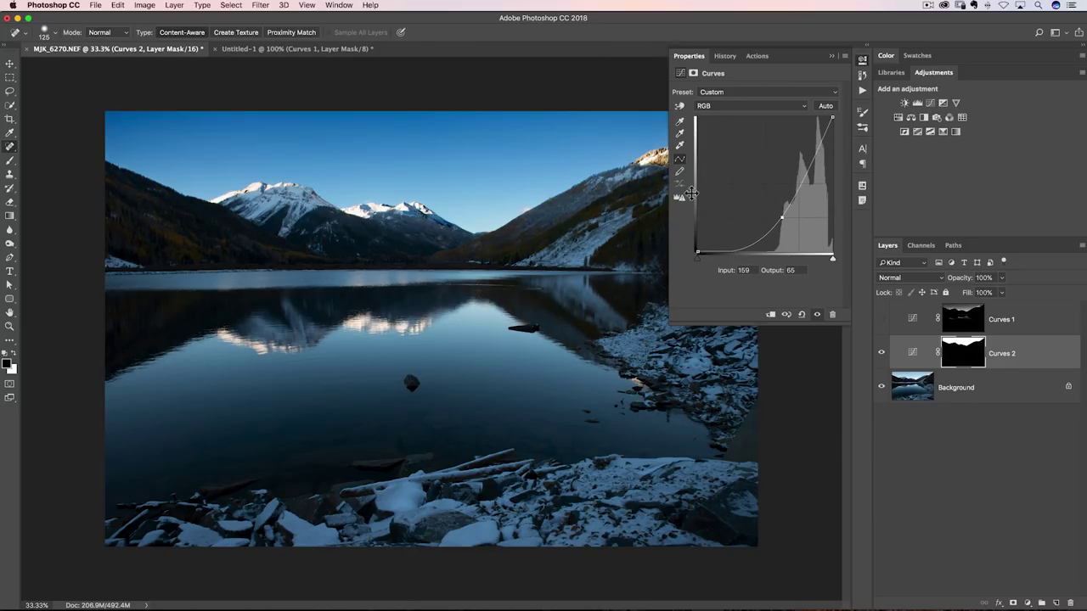
pyautogui.click(831, 56)
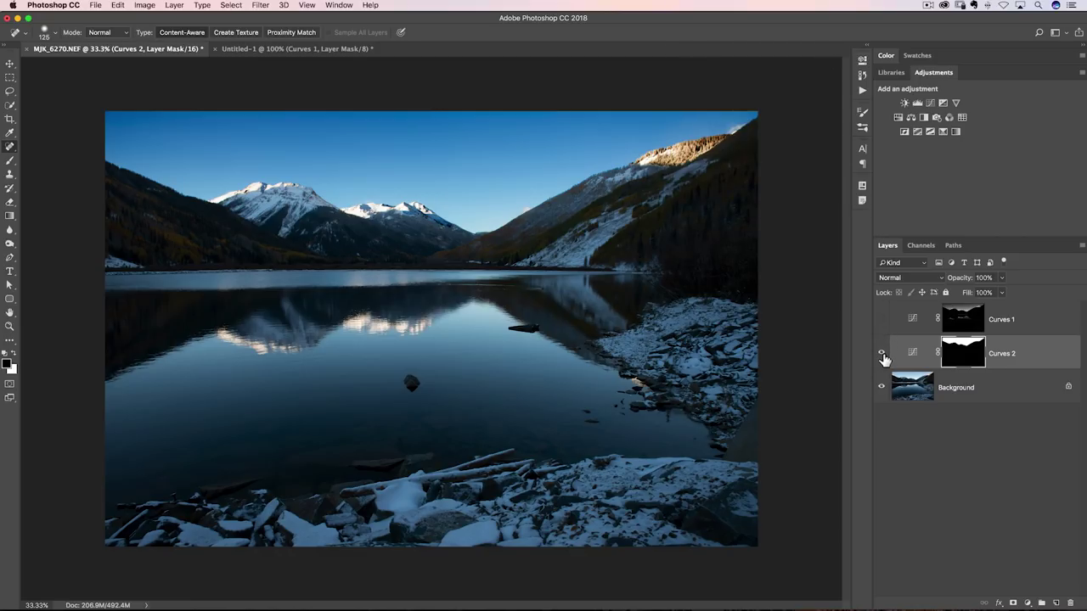
pyautogui.click(881, 353)
# Show Curves 1, pull its point down to steepen the curve, then duplicate the layer.
pyautogui.click(881, 319)
pyautogui.click(909, 319)
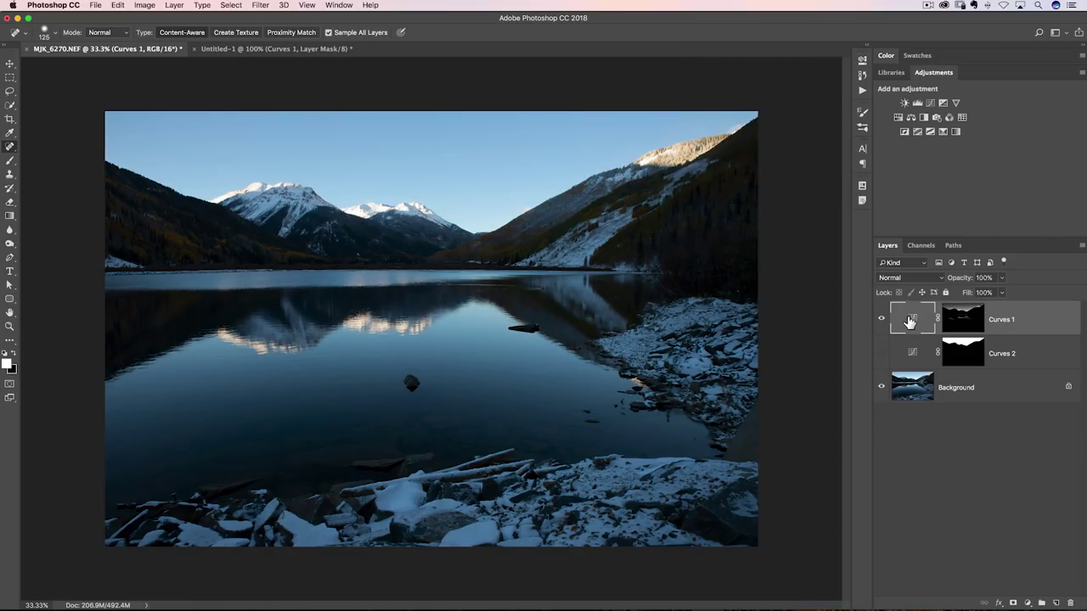
pyautogui.doubleClick(909, 319)
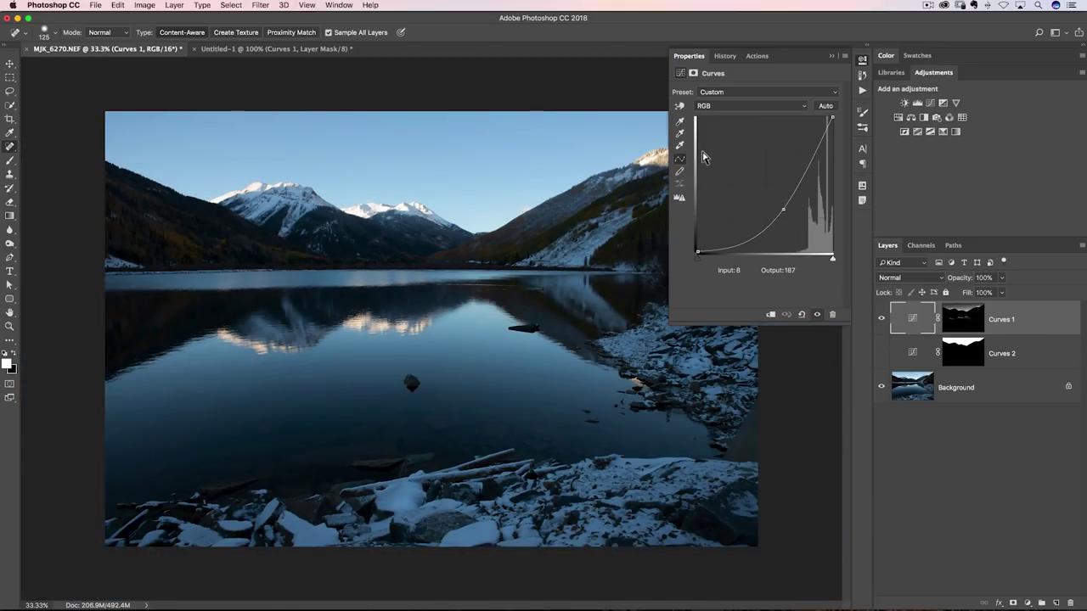
pyautogui.press('super+plus')
pyautogui.moveTo(514, 145); pyautogui.dragTo(359, 192)
pyautogui.moveTo(783, 210)
pyautogui.mouseDown()
pyautogui.moveTo(778, 195)
pyautogui.moveTo(792, 223)
pyautogui.moveTo(782, 202)
pyautogui.moveTo(791, 222)
pyautogui.moveTo(788, 209)
pyautogui.moveTo(781, 218)
pyautogui.moveTo(795, 217)
pyautogui.mouseUp()
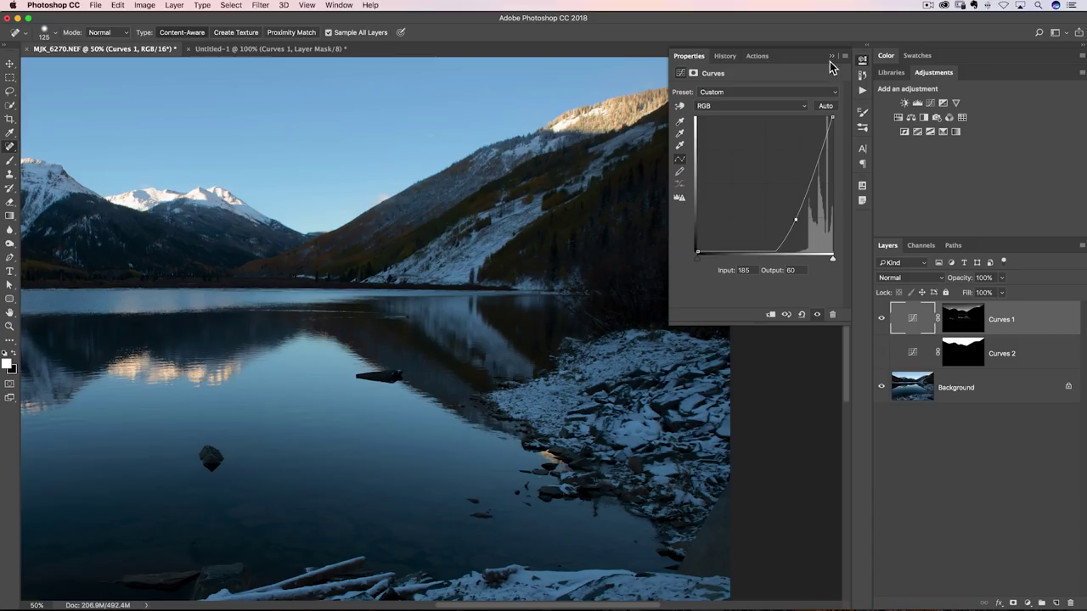
pyautogui.click(831, 56)
pyautogui.press('super+minus')
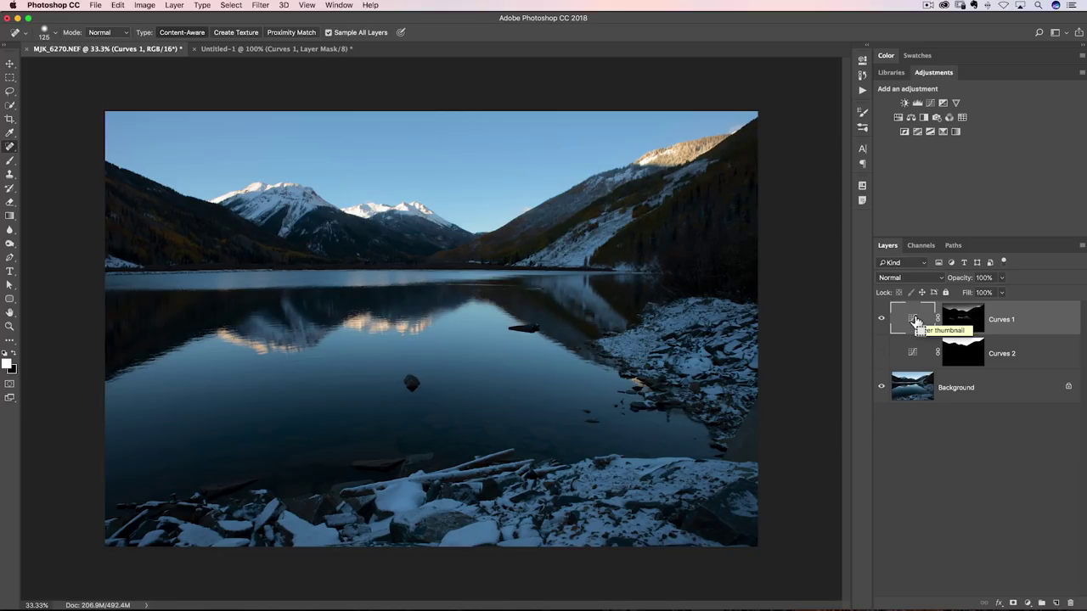
pyautogui.press('super+j')
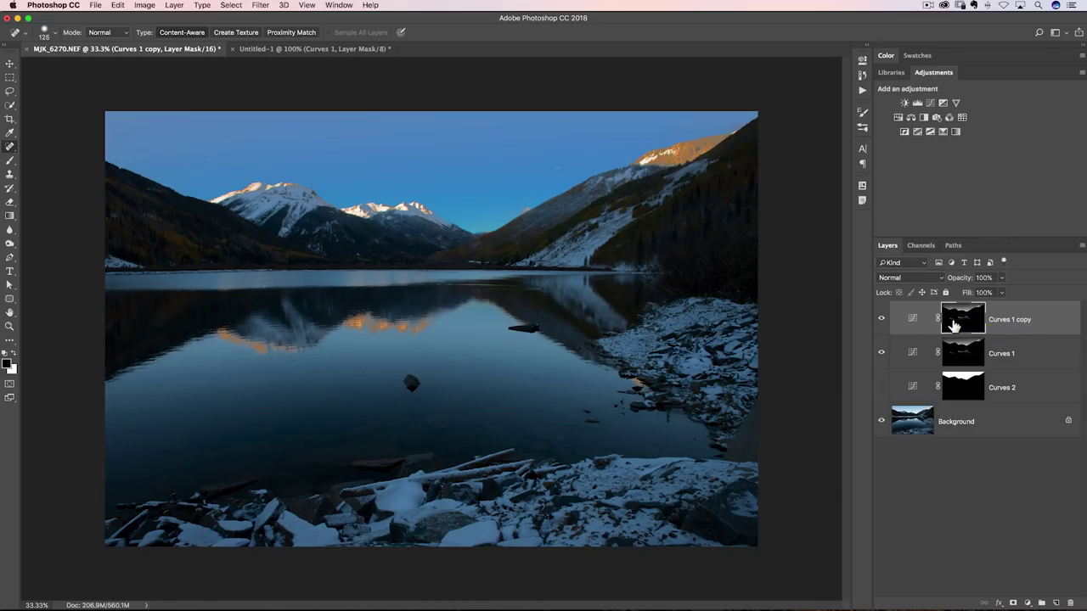
# Toggle Curves 1 to compare, then invert the Curves 1 copy mask via Image > Adjustments > Invert.
pyautogui.click(972, 354)
pyautogui.click(882, 354)
pyautogui.click(881, 353)
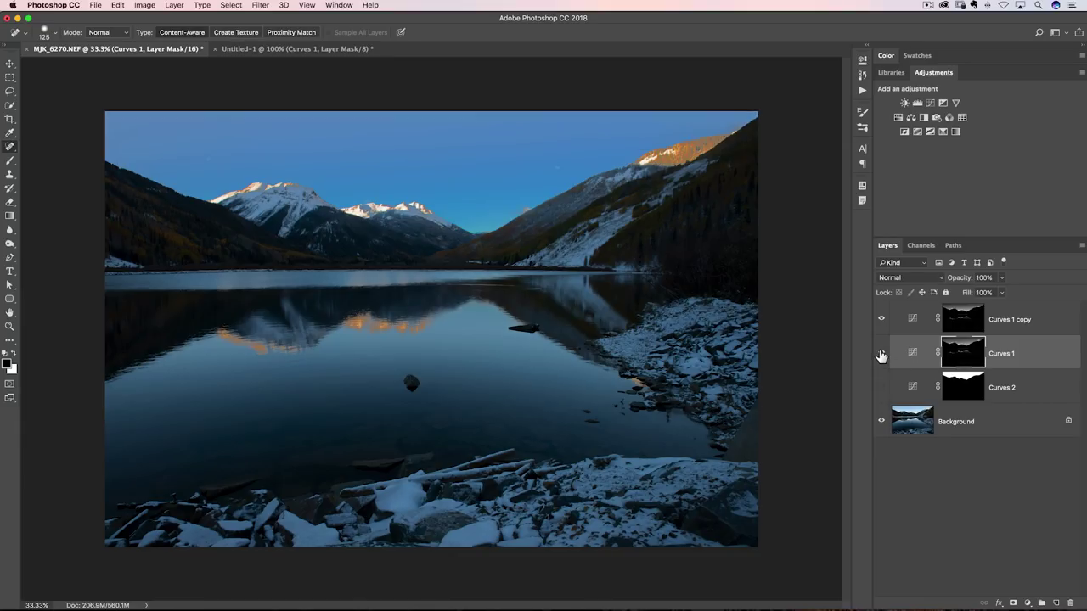
pyautogui.click(954, 314)
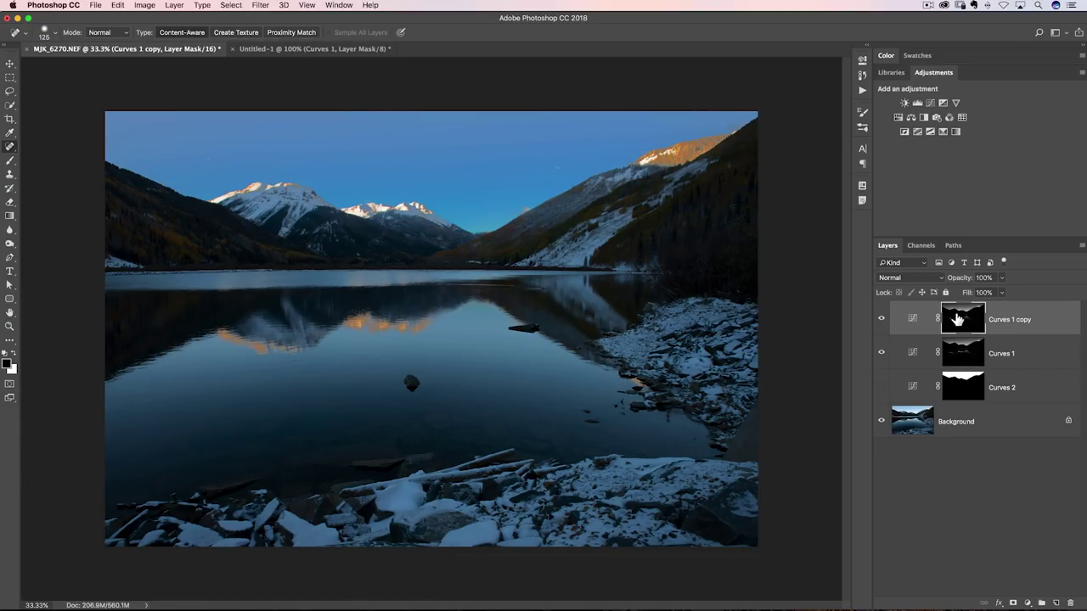
pyautogui.click(145, 5)
pyautogui.moveTo(155, 37)
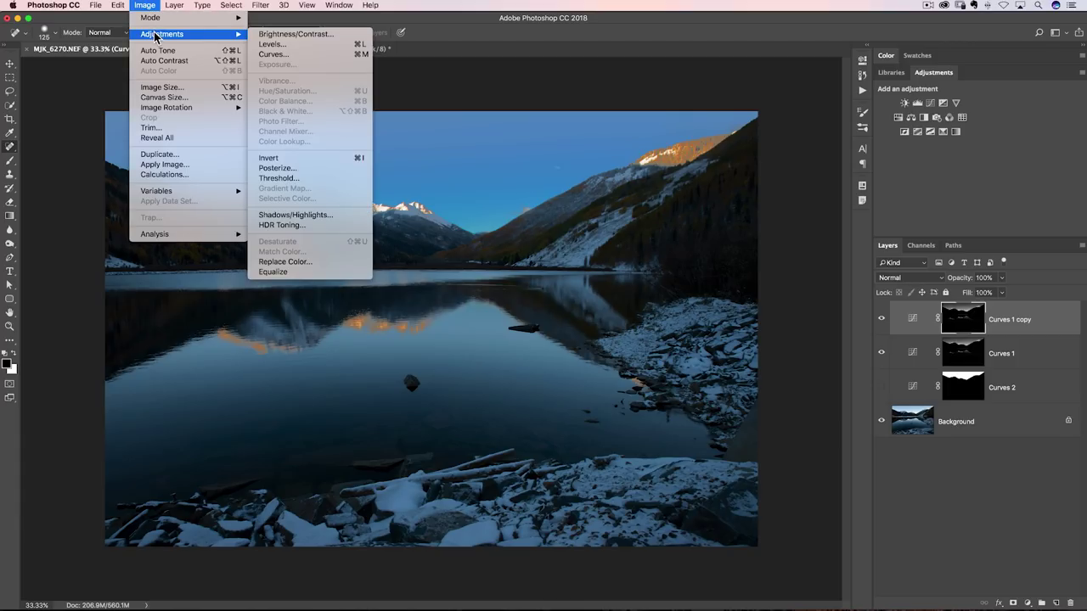
pyautogui.click(270, 157)
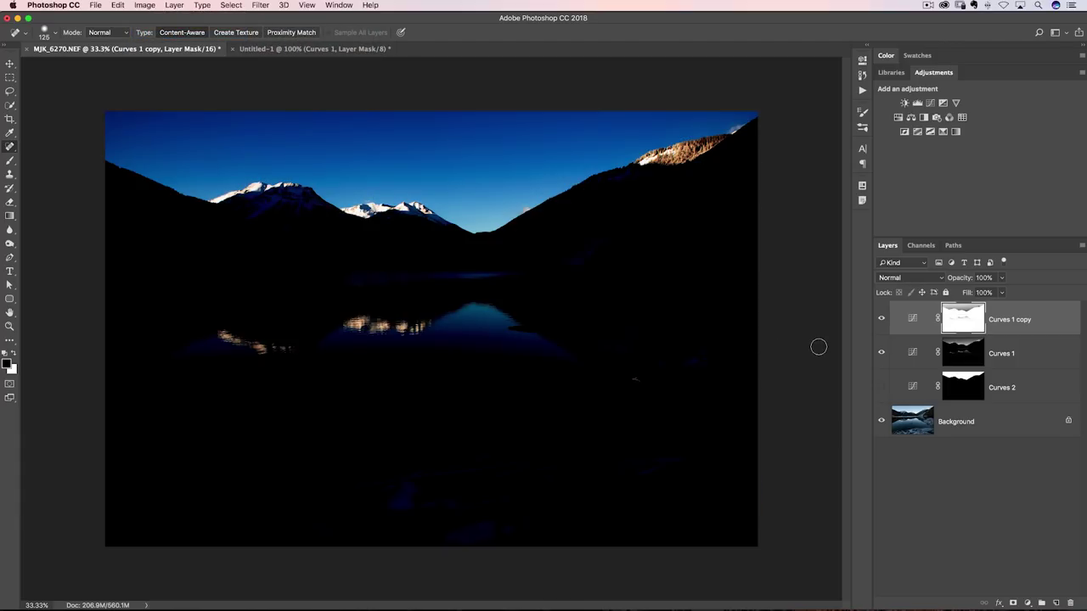
pyautogui.doubleClick(912, 318)
# Drag the Curves 1 copy point up and left to brighten the lake and rock shadows.
pyautogui.moveTo(794, 221); pyautogui.dragTo(756, 175)
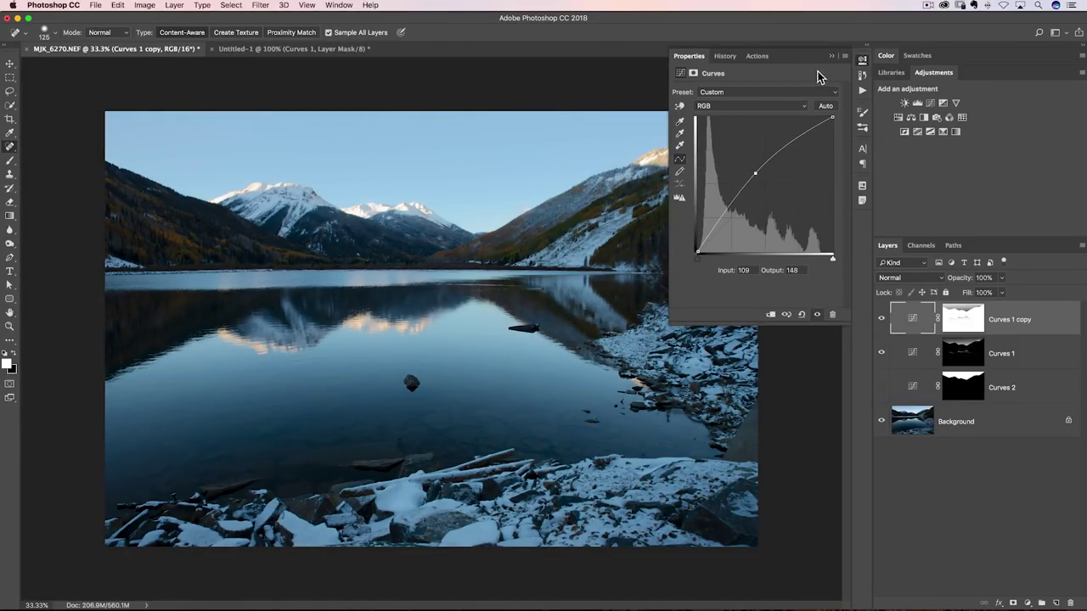
pyautogui.click(831, 56)
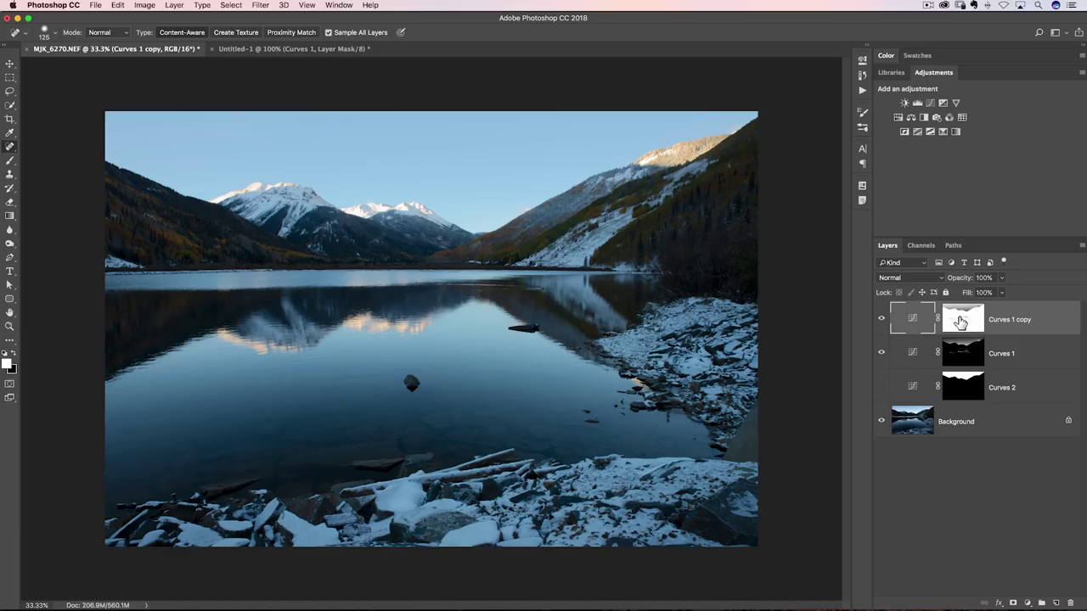
# Target the Curves 1 copy mask with a black size-150 brush at about 35% opacity.
pyautogui.click(963, 322)
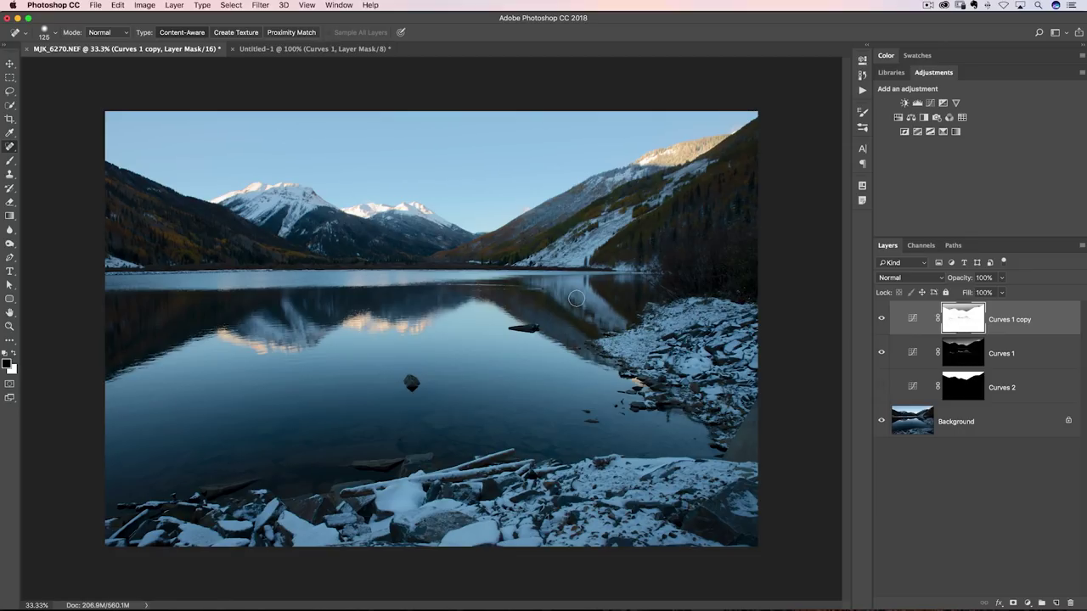
pyautogui.press('b')
pyautogui.press(']')
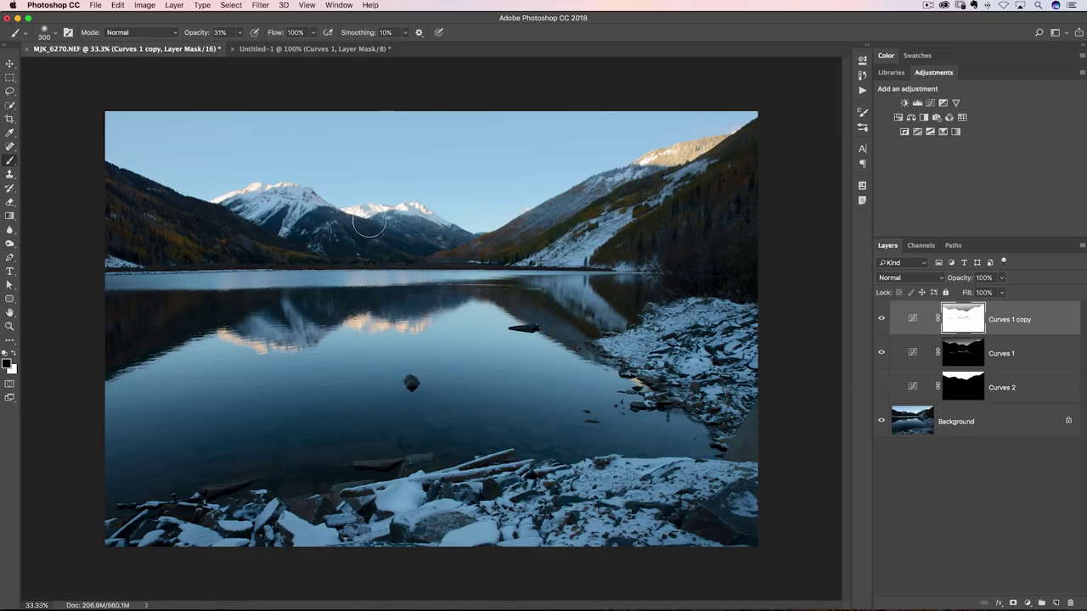
pyautogui.press('[')
pyautogui.press('[')
pyautogui.press('[')
pyautogui.press('[')
pyautogui.press('x')
pyautogui.press('x')
pyautogui.moveTo(194, 33); pyautogui.dragTo(202, 34)
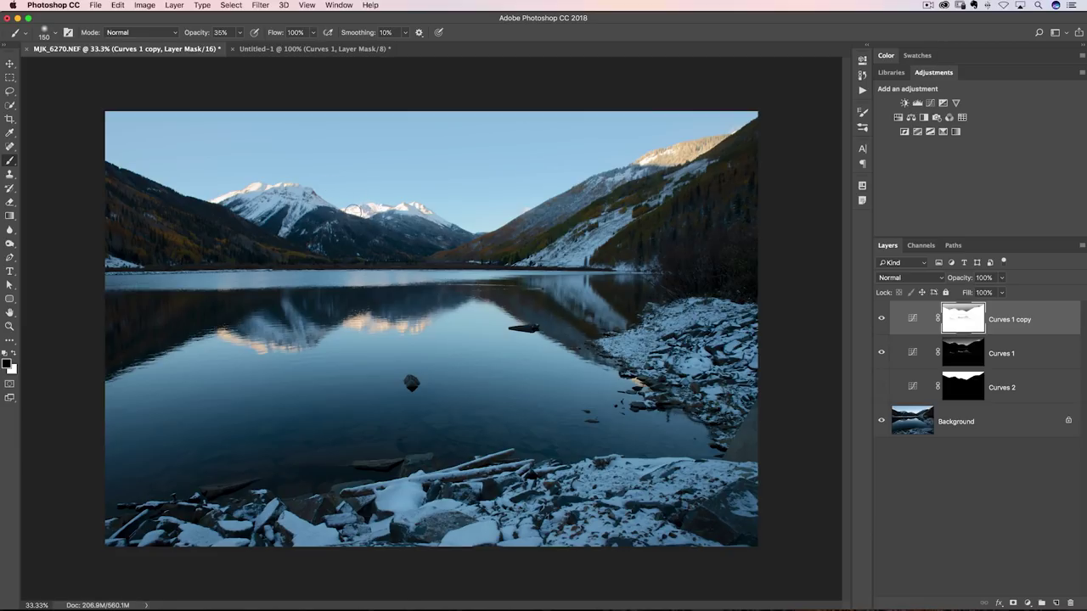